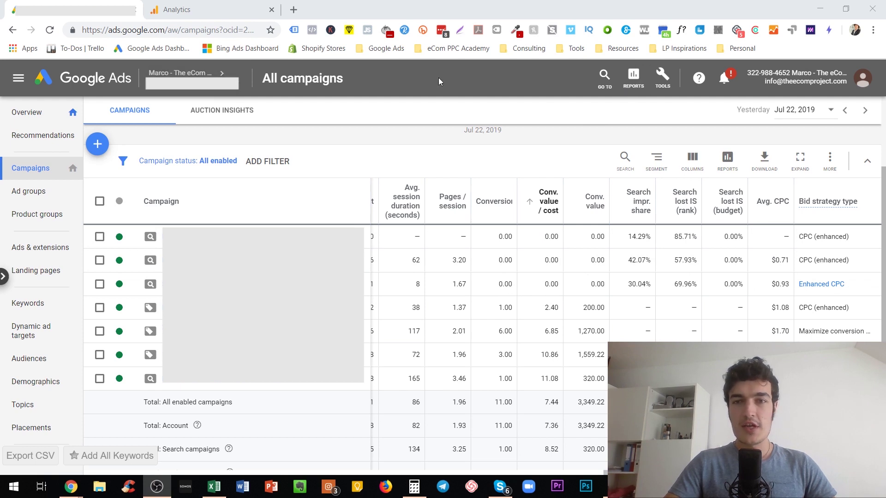
- Open the Google Ads Conversions page from Tools > Measurement in a new tab
click(663, 88)
right_click(549, 139)
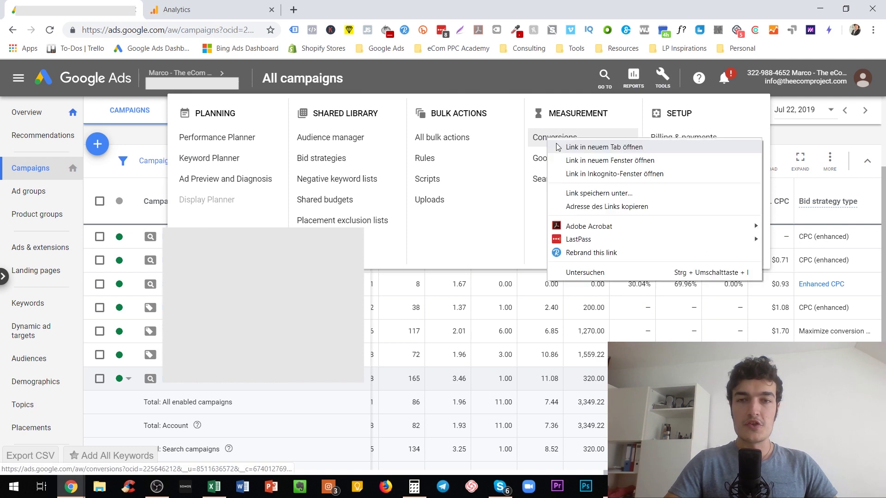
click(558, 147)
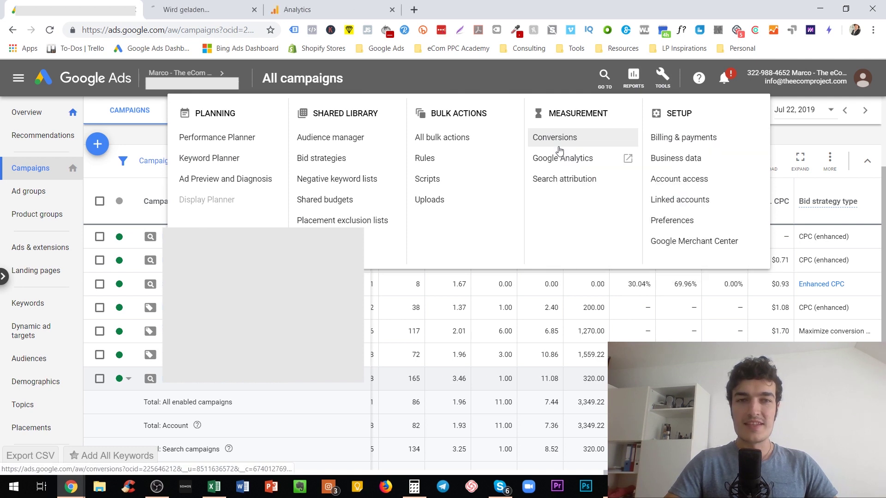
click(152, 5)
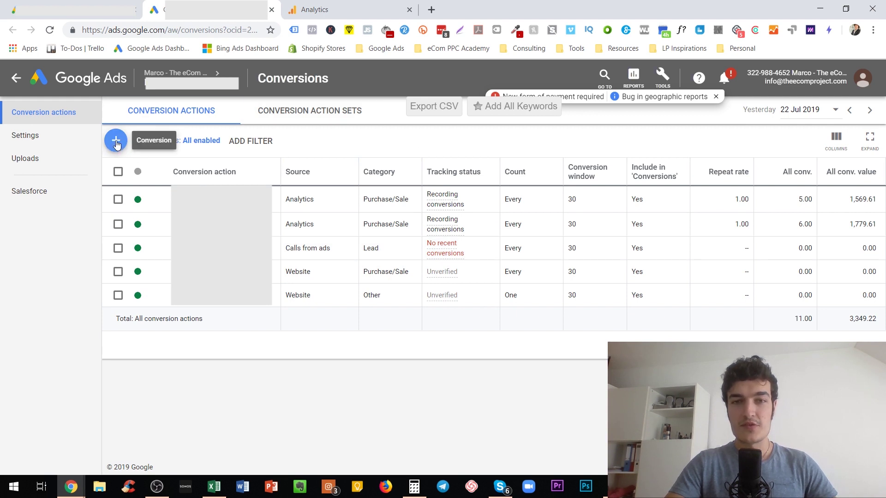
click(111, 147)
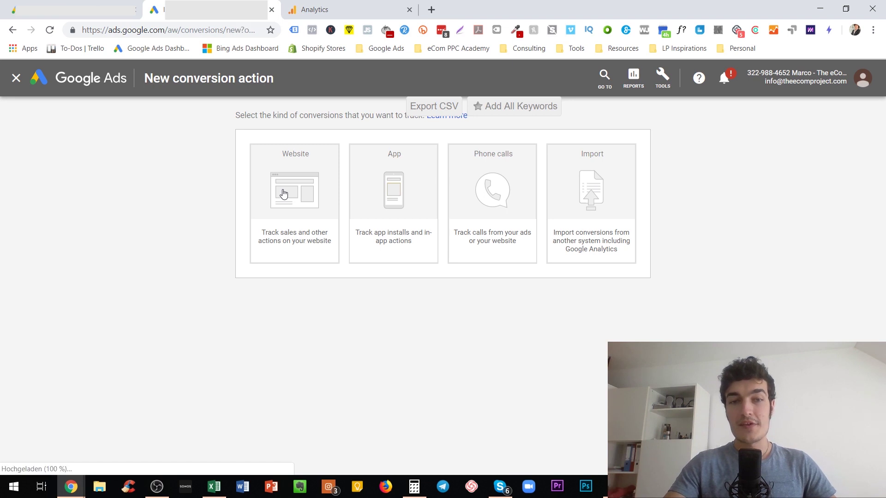
click(284, 193)
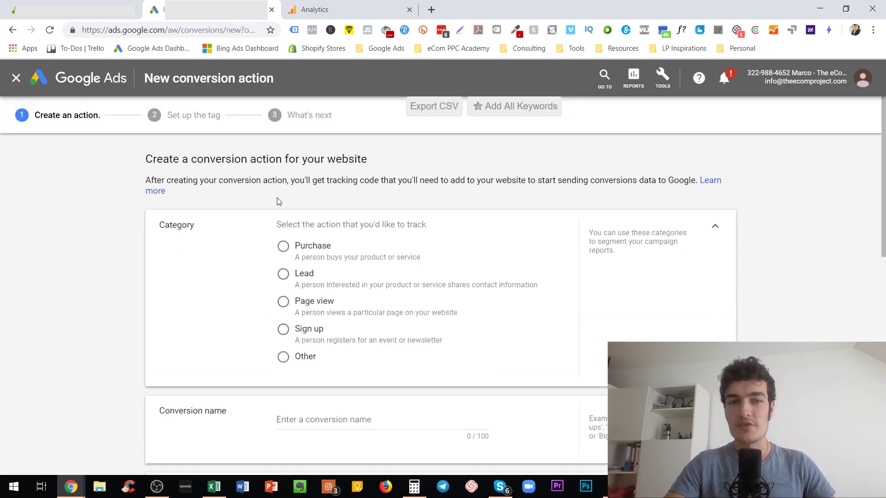
scroll(278, 202, down, 2)
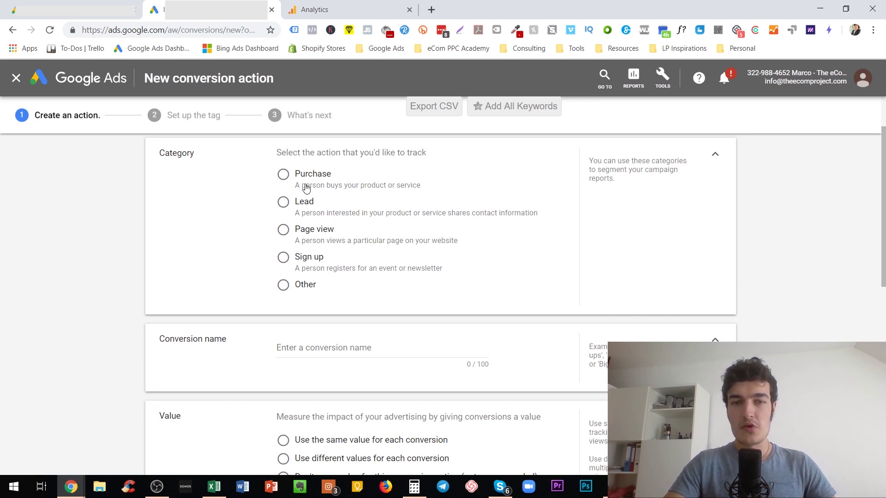
scroll(295, 233, down, 8)
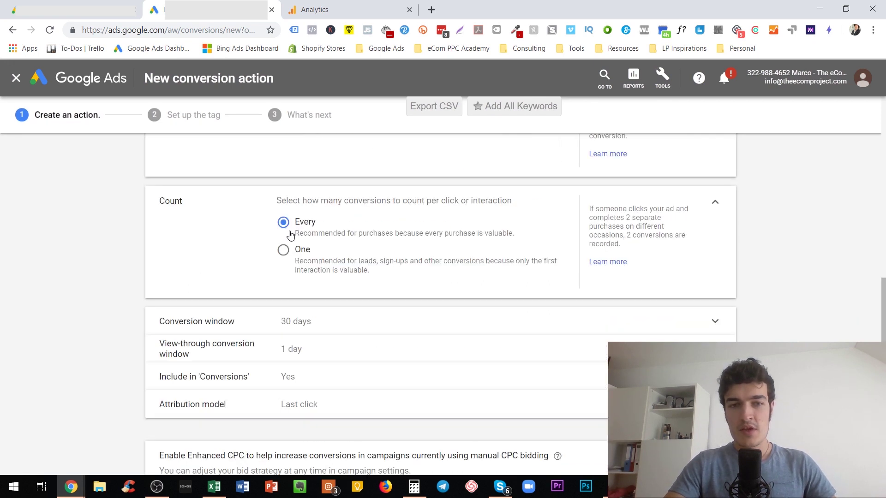
scroll(291, 233, down, 2)
scroll(295, 364, up, 12)
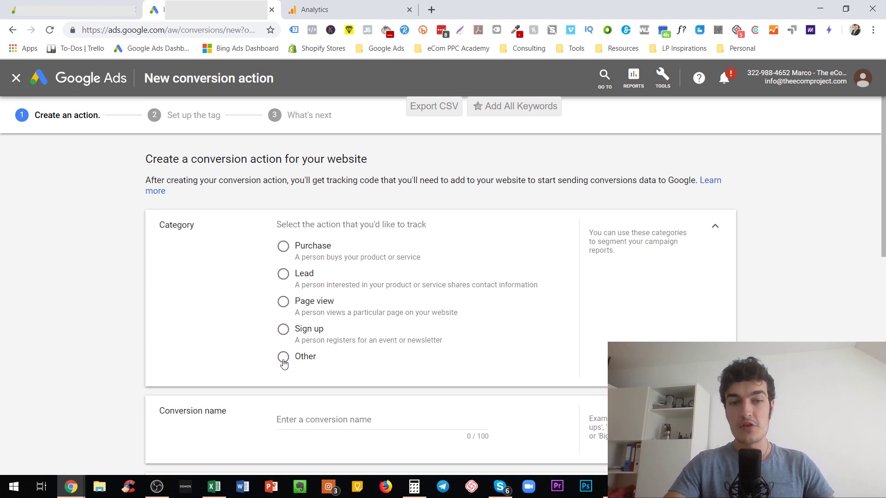
scroll(283, 363, down, 15)
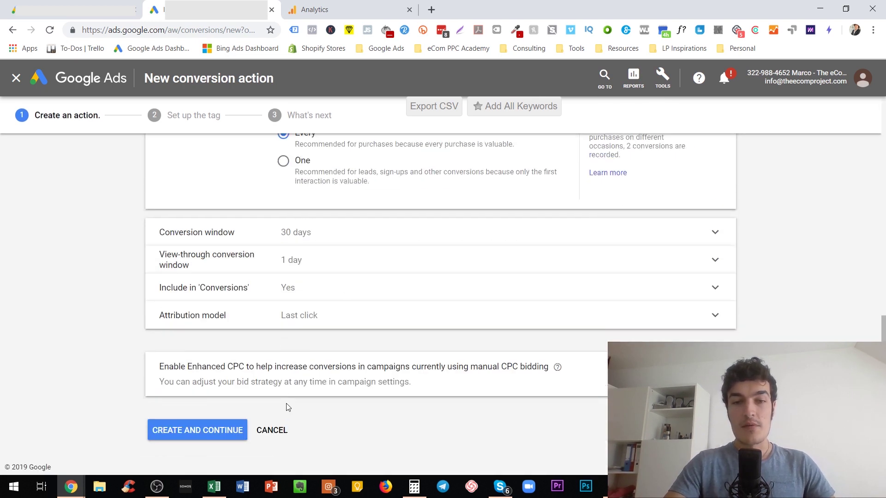
click(272, 431)
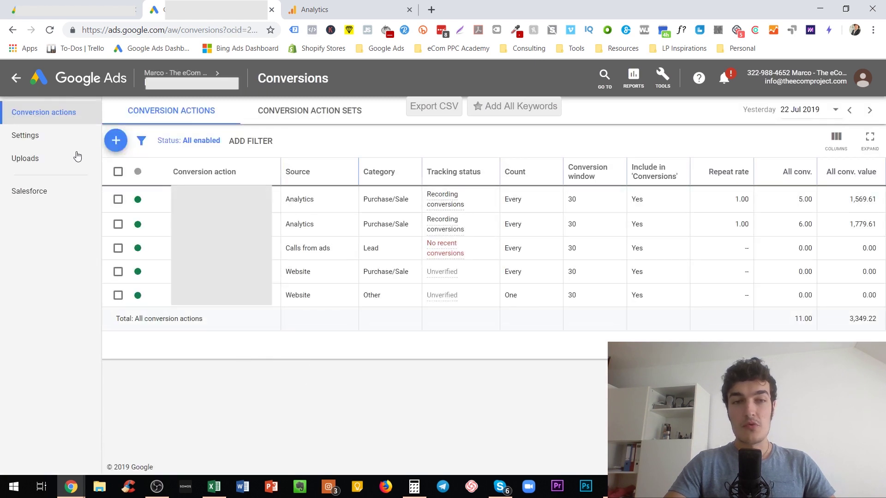
- Begin a new Google Ads conversion action, then bring up the Analytics Goals page
click(115, 146)
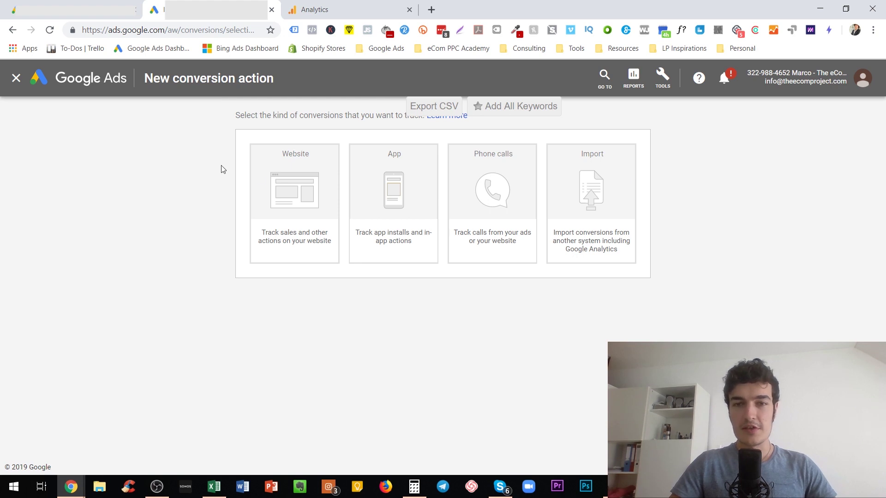
click(330, 14)
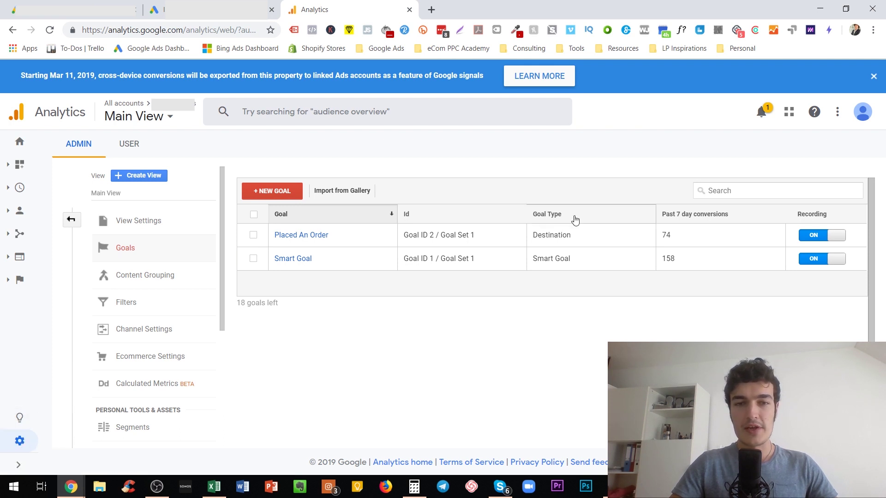
- Create a new Analytics goal with Custom setup and continue to the Goal description step
click(272, 193)
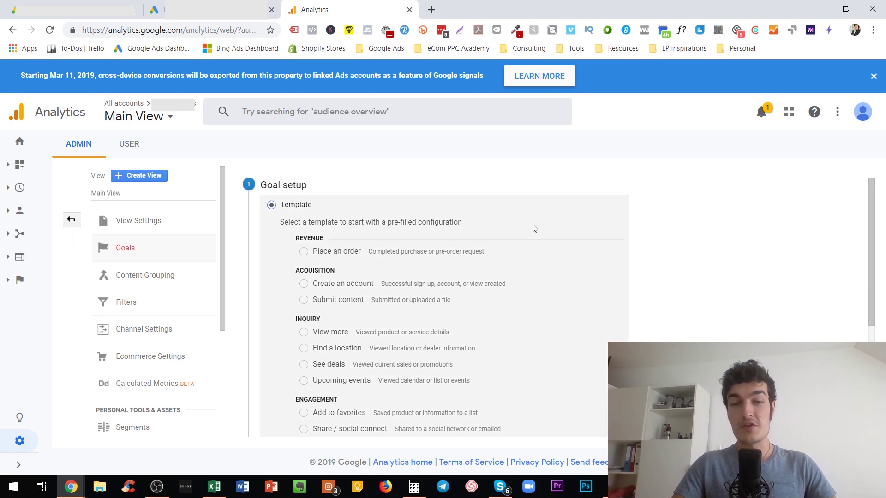
scroll(509, 230, down, 4)
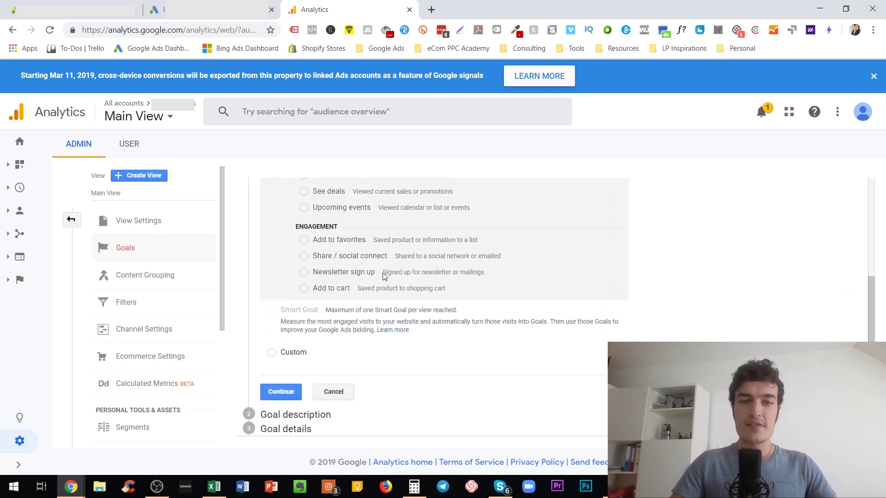
scroll(382, 277, down, 1)
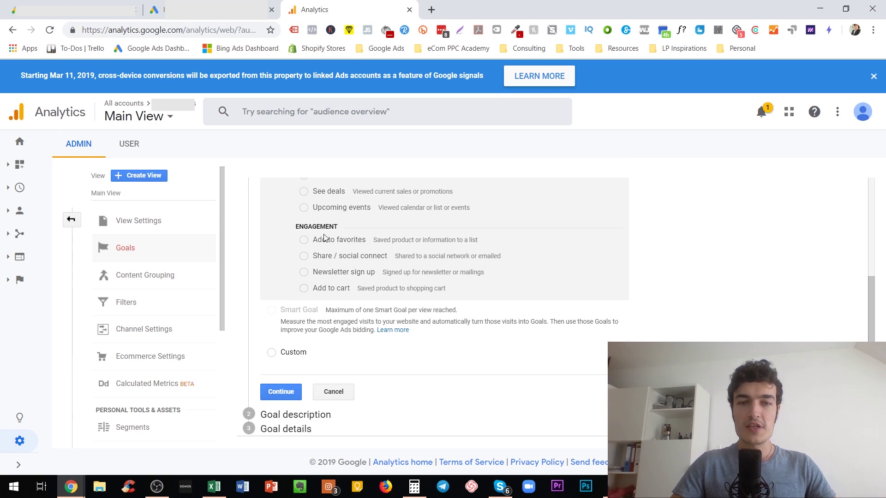
scroll(282, 252, up, 4)
scroll(301, 236, down, 4)
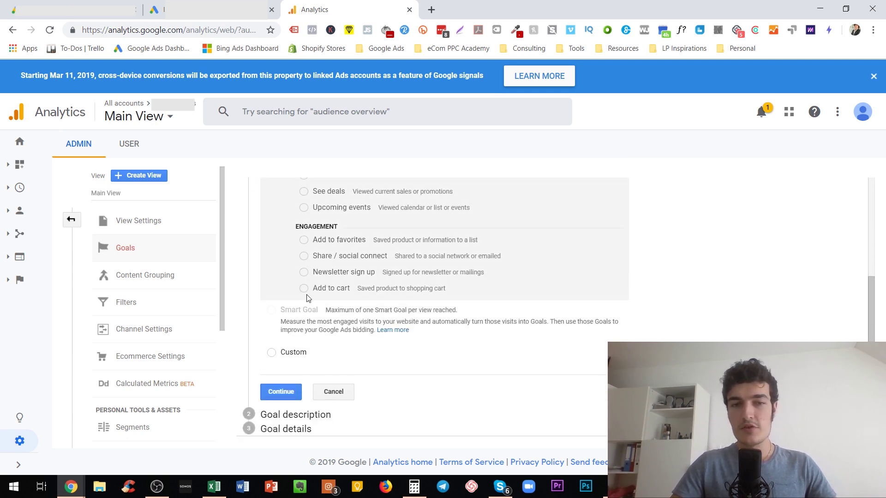
click(272, 353)
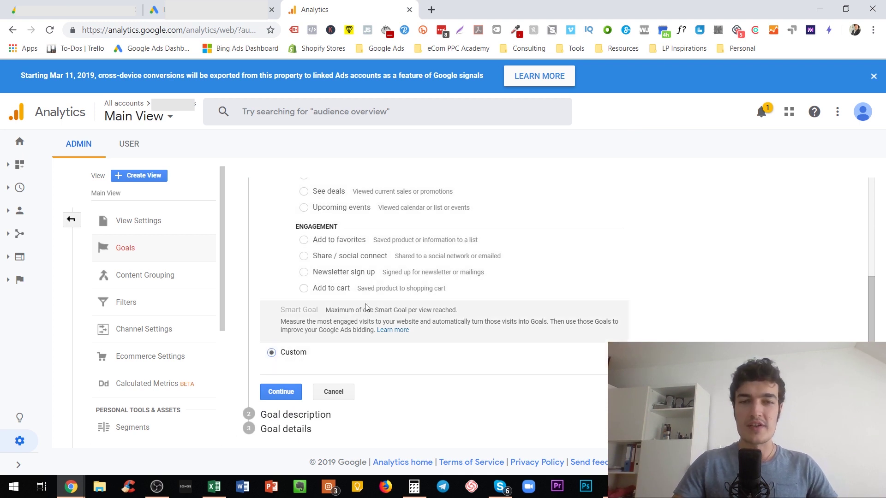
scroll(367, 310, up, 4)
scroll(323, 272, down, 2)
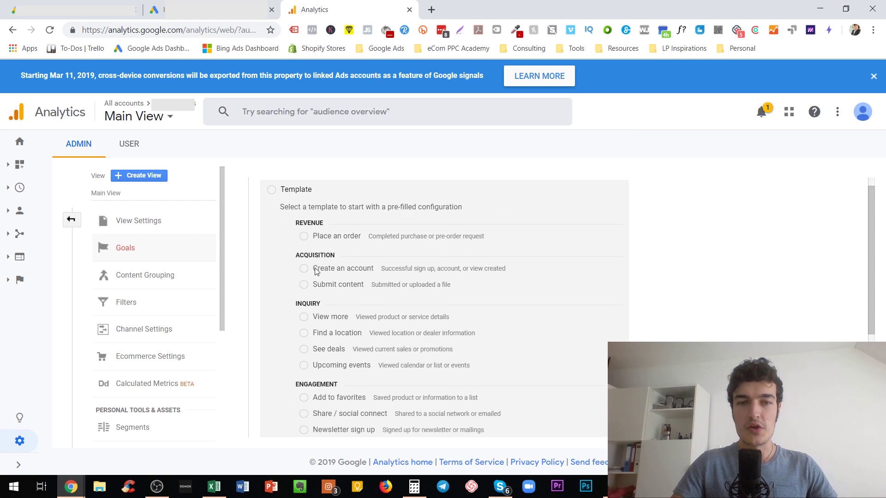
scroll(305, 264, up, 2)
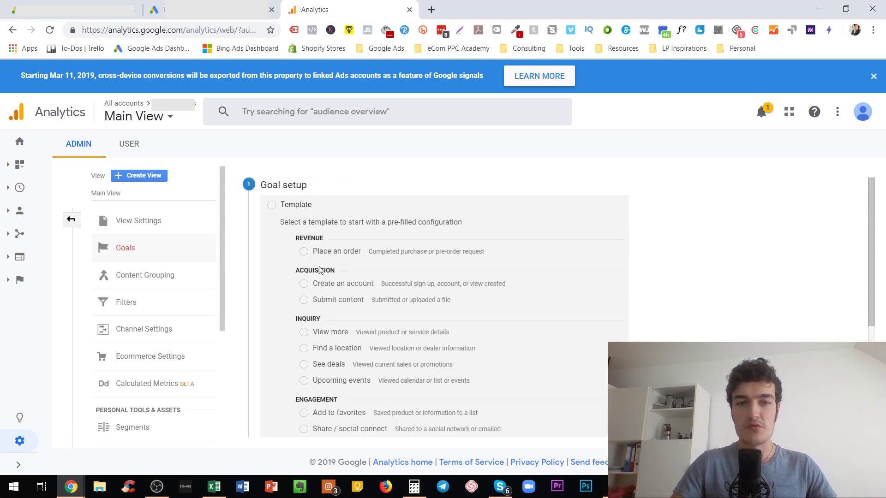
scroll(295, 314, down, 4)
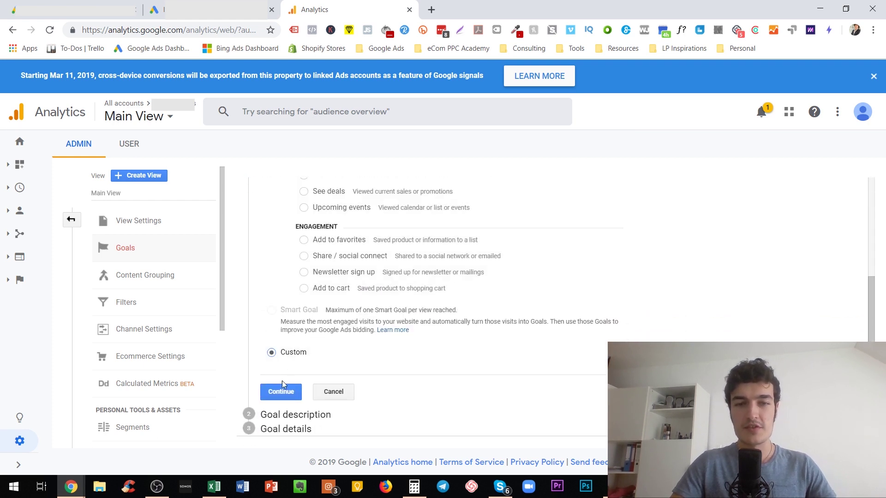
click(281, 391)
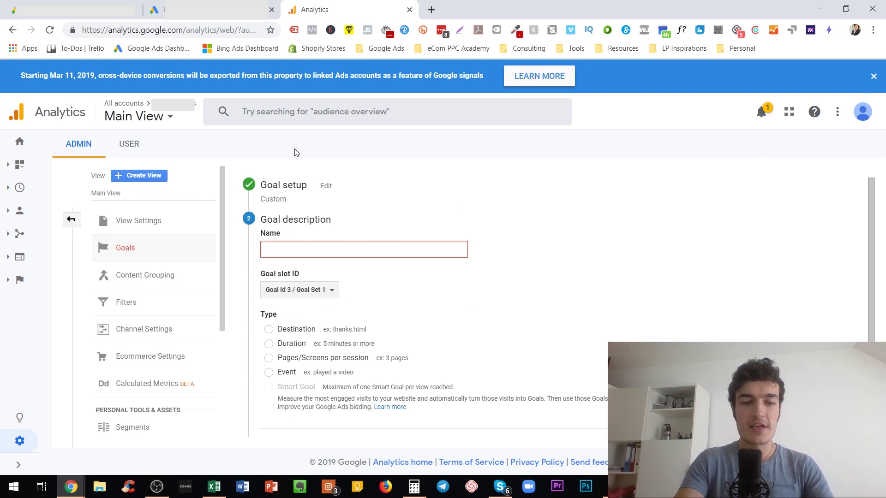
- Name the goal 'Add To Cart', choose the Destination type, and continue to goal details
text(Add To Car)
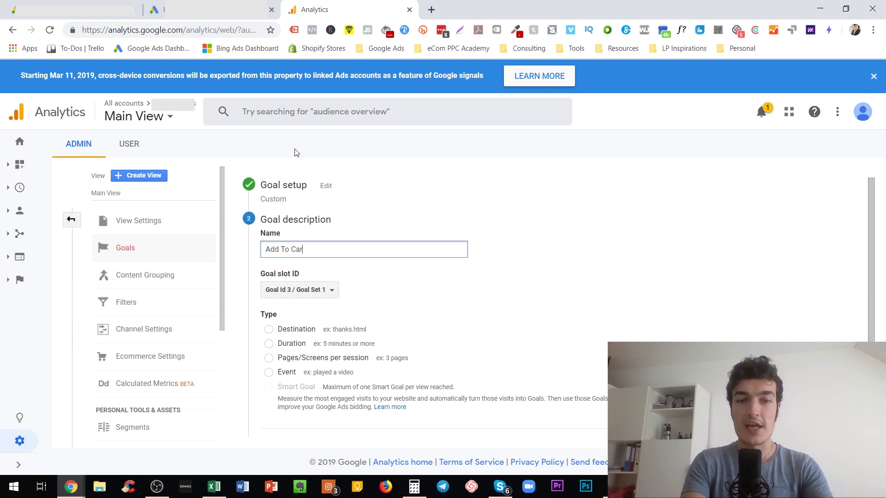
text(t)
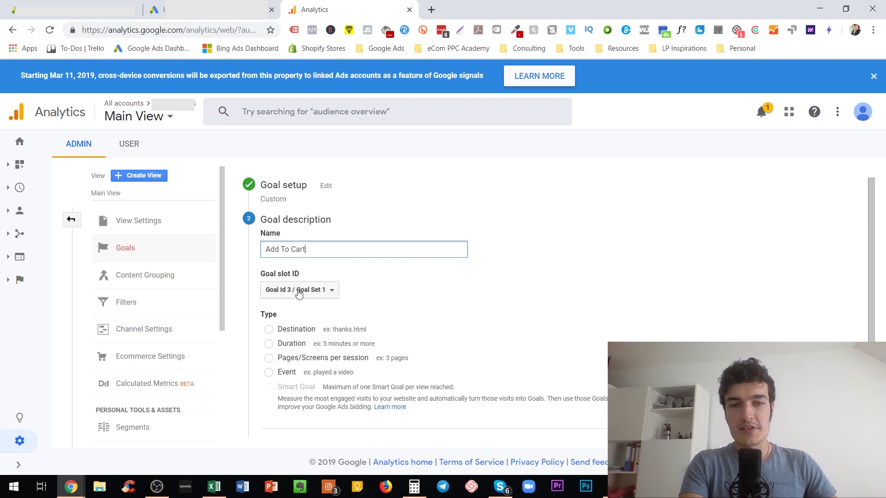
scroll(358, 294, down, 1)
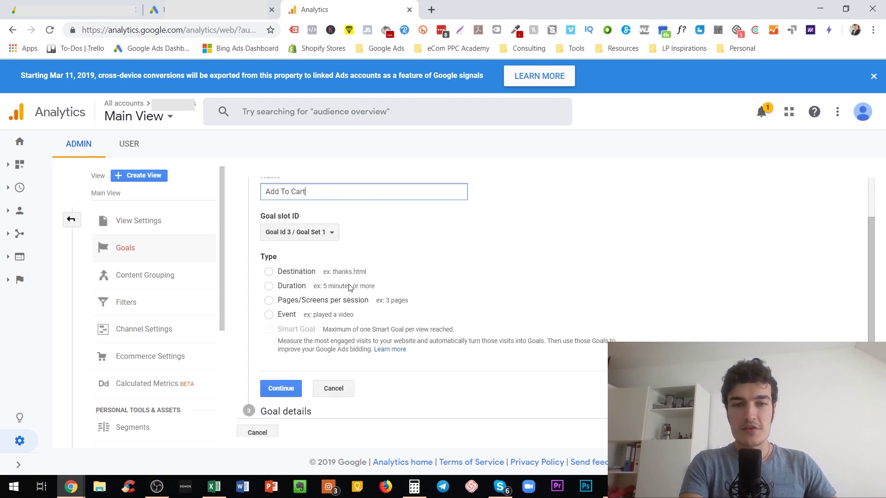
click(269, 279)
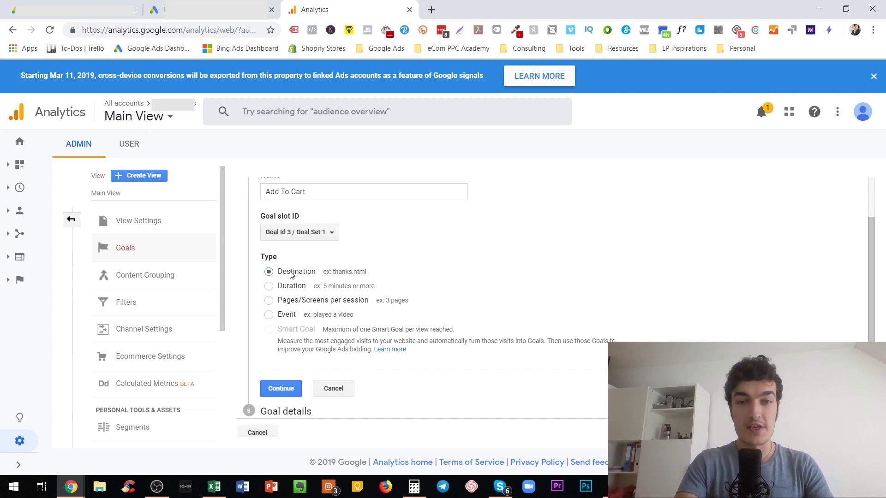
click(290, 395)
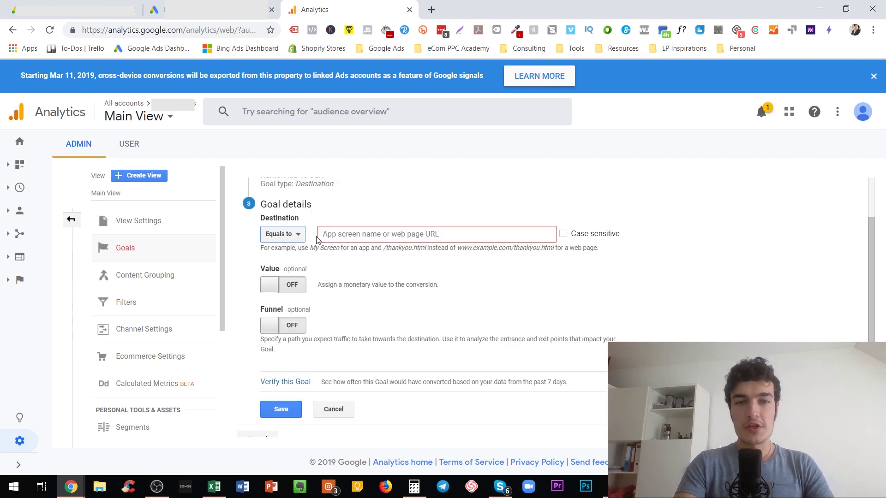
click(290, 236)
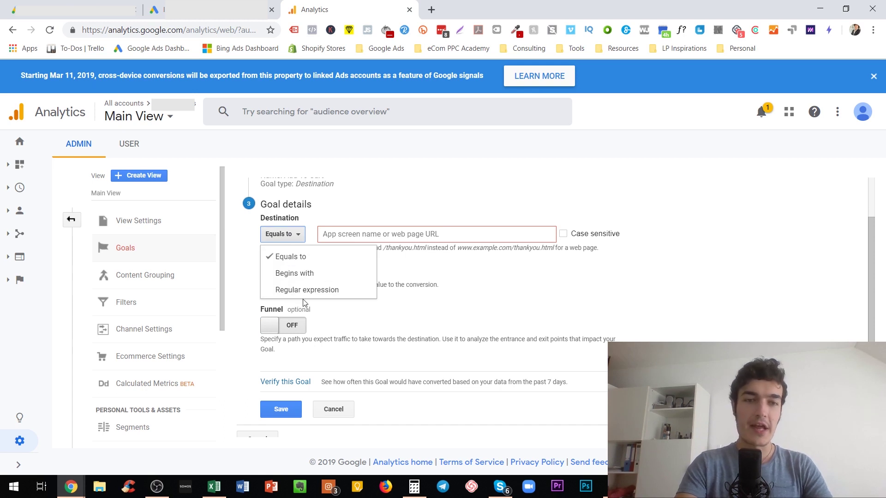
- Set the goal destination to Begins with /cart
click(286, 275)
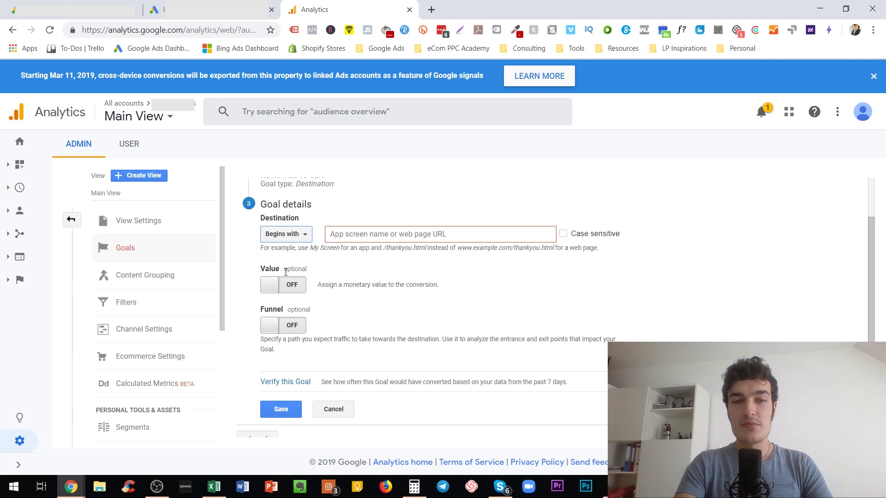
click(337, 234)
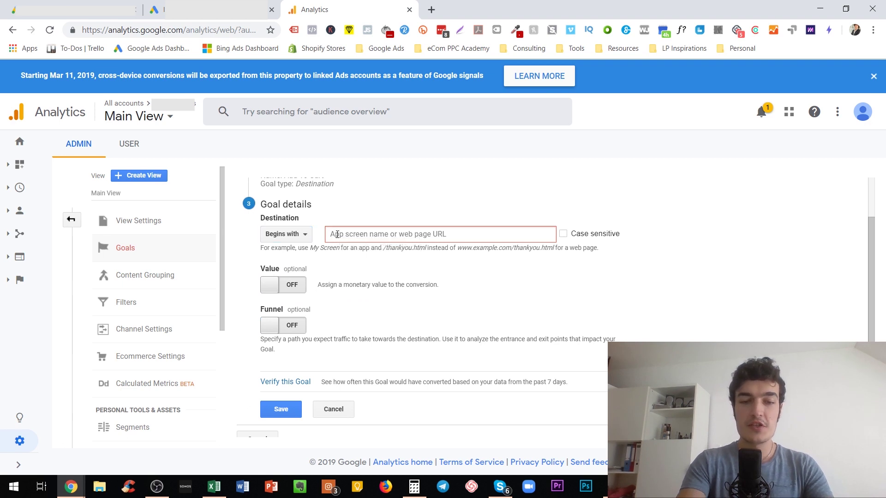
text(/cart)
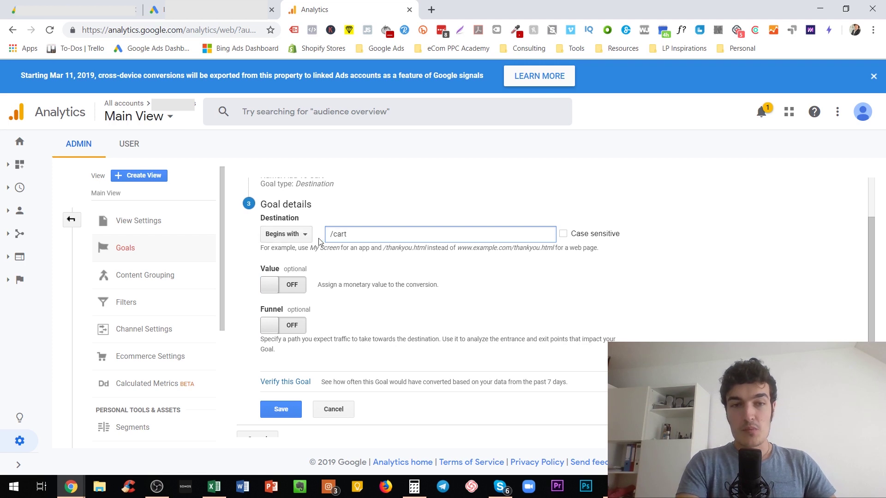
drag(329, 235, 363, 236)
click(363, 257)
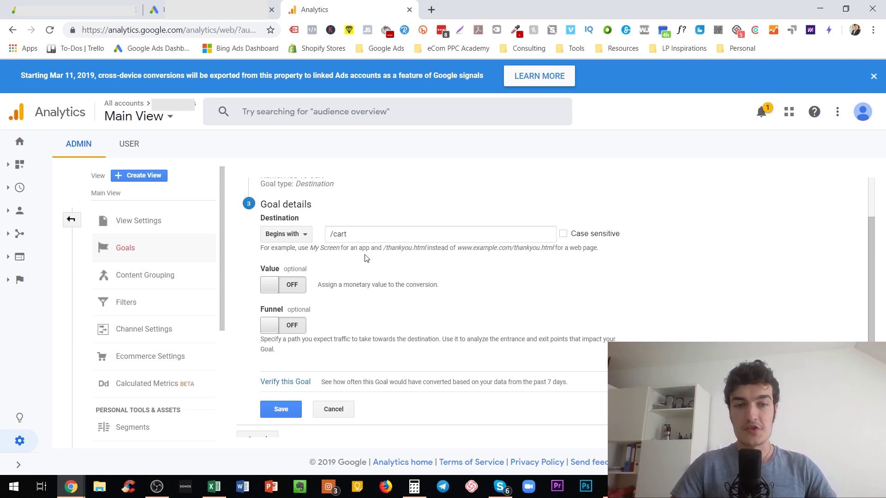
- Try a funnel with extra steps, then remove them and switch the funnel off
click(288, 326)
scroll(317, 333, down, 2)
scroll(317, 333, down, 1)
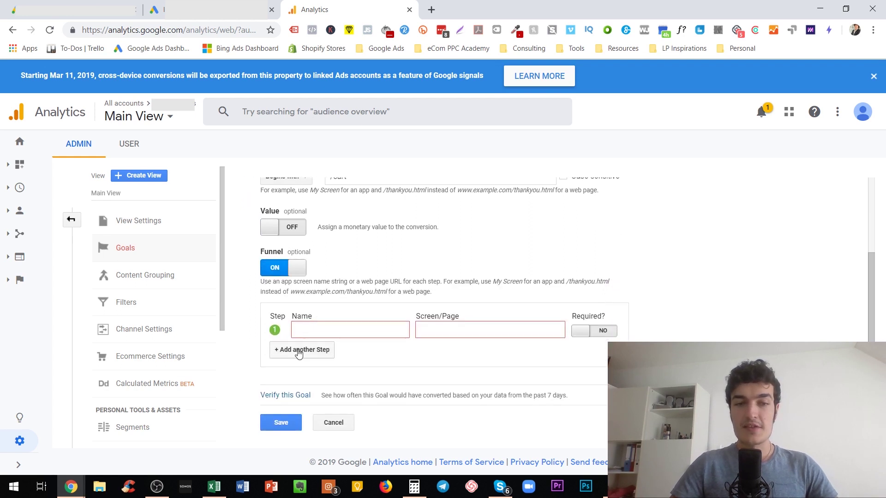
click(298, 354)
click(296, 368)
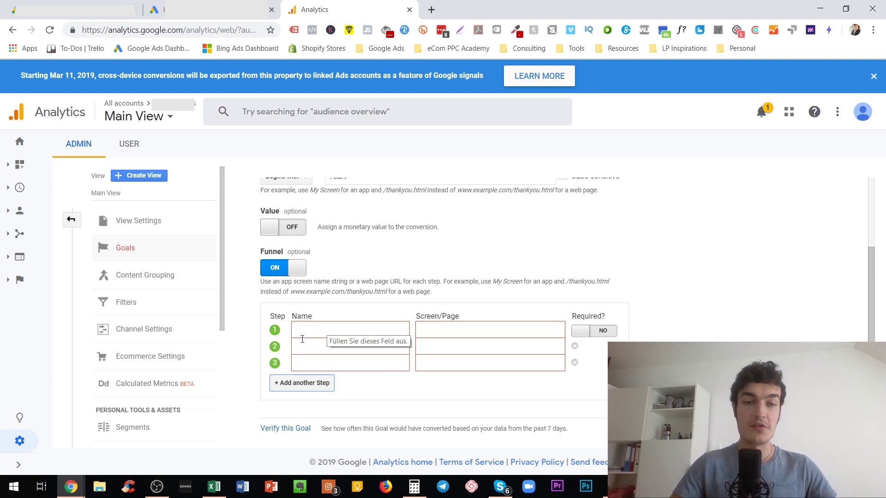
click(574, 362)
click(574, 346)
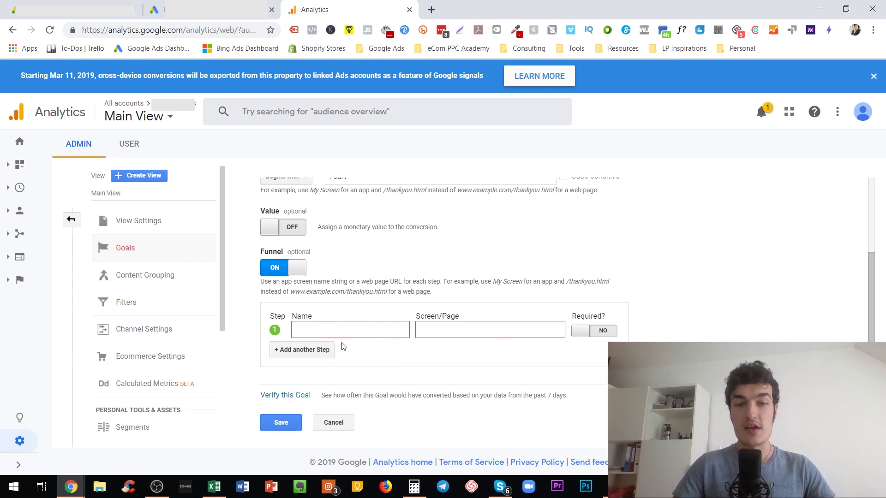
click(290, 270)
scroll(288, 293, up, 1)
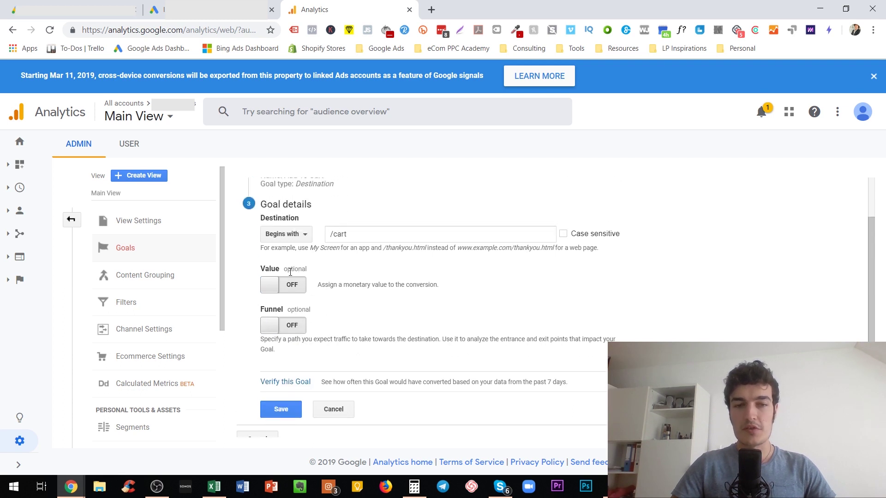
scroll(300, 293, down, 1)
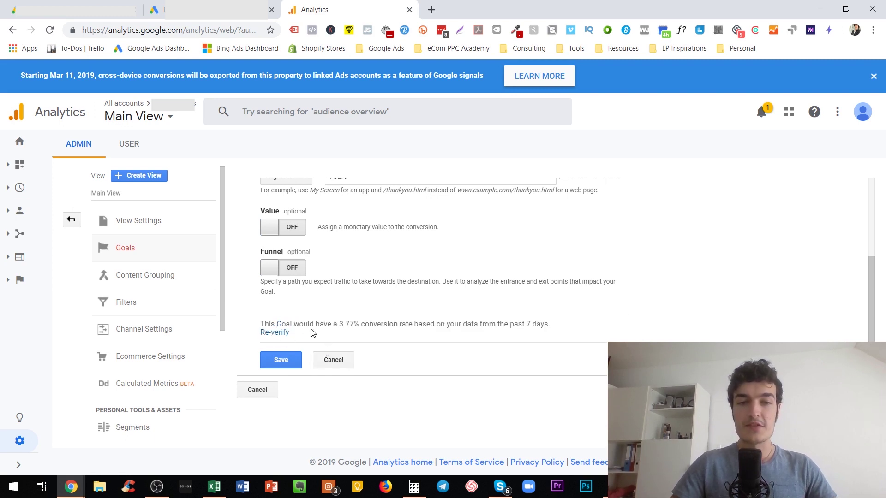
- Check the 3.77% estimated conversion rate, then save the Add To Cart goal
drag(350, 323, 553, 325)
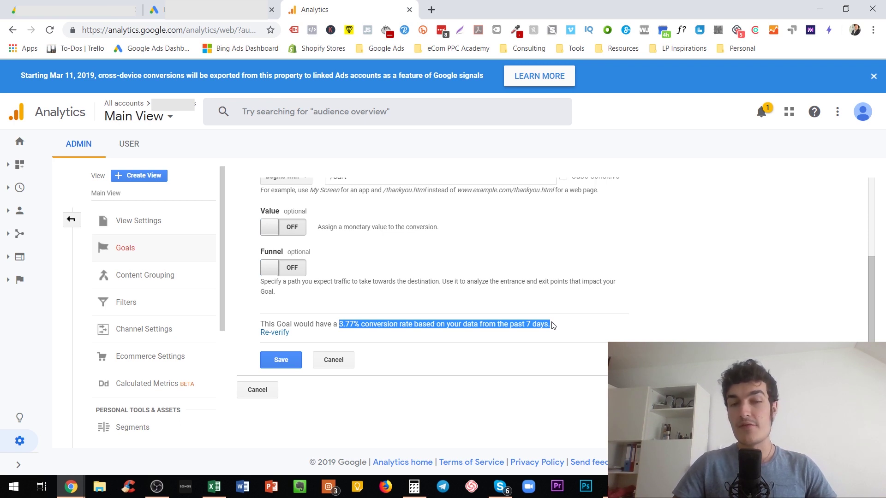
click(382, 327)
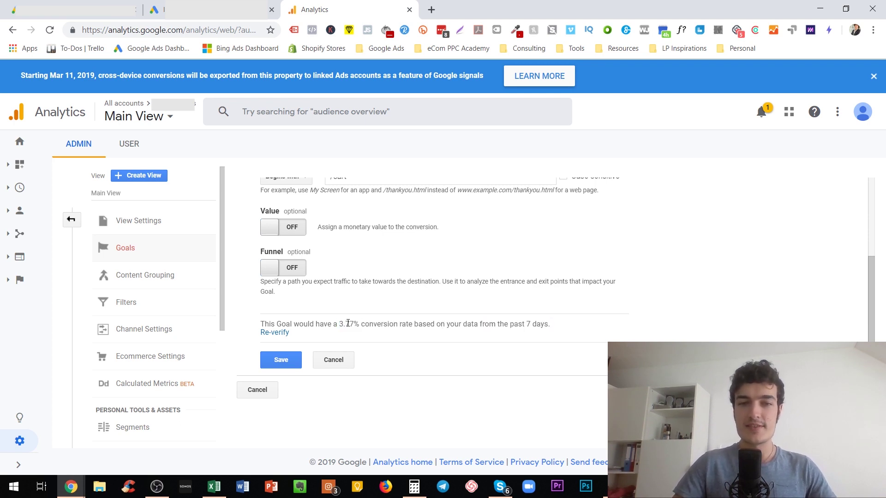
drag(343, 322, 353, 322)
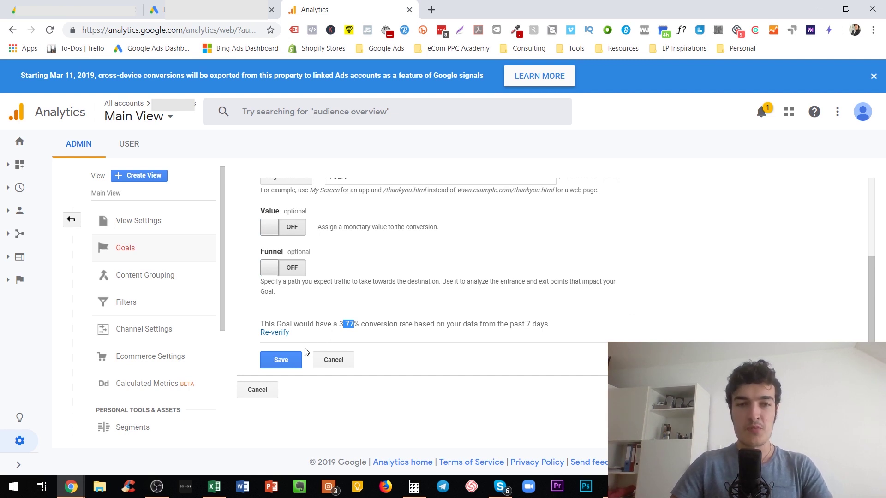
scroll(322, 316, up, 3)
scroll(322, 315, down, 3)
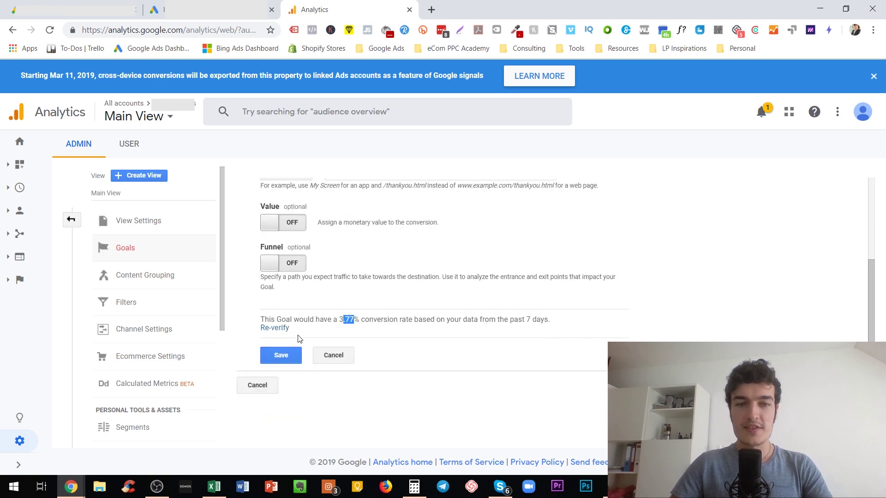
click(285, 355)
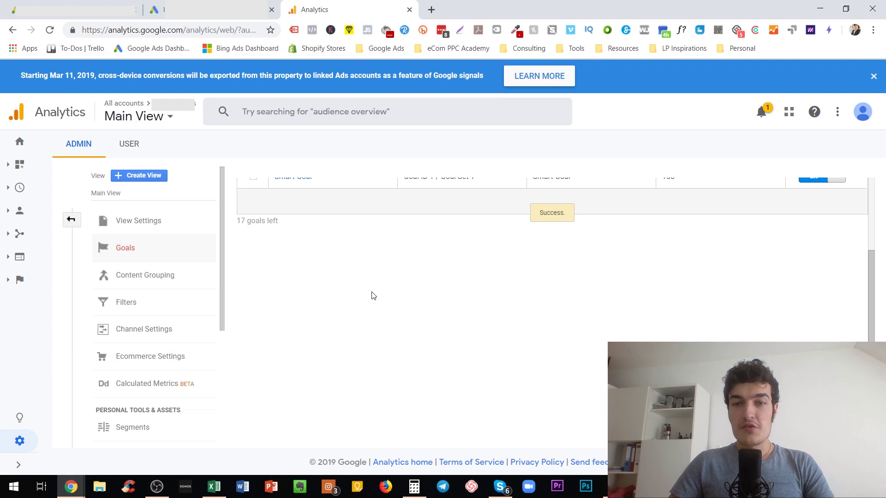
scroll(373, 295, up, 3)
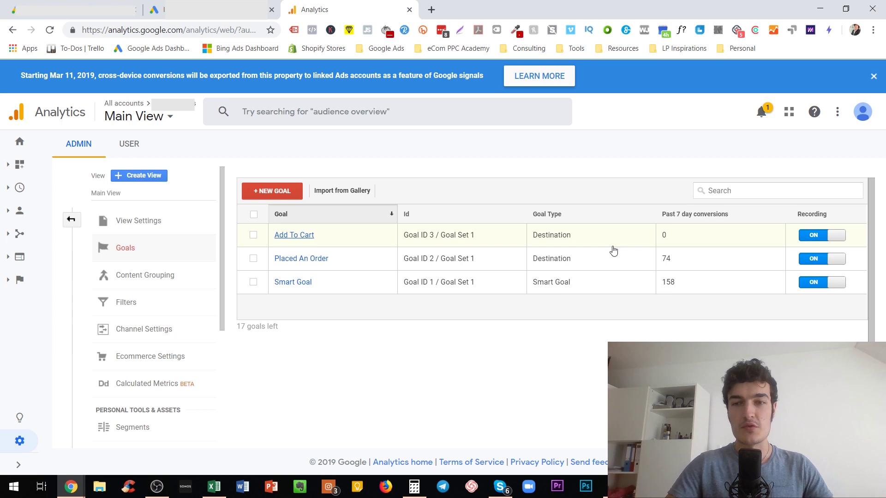
click(255, 4)
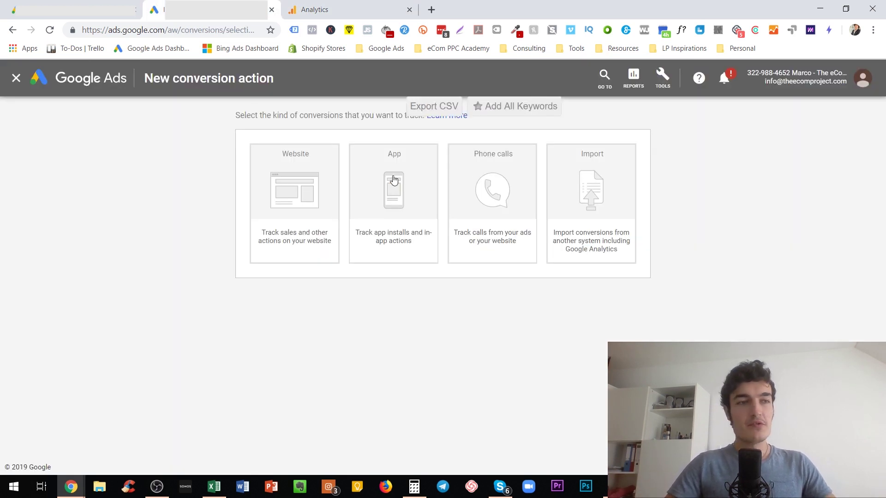
- Import the Analytics goal Add To Cart, creating the Add To Cart (Main View) conversion action
click(593, 186)
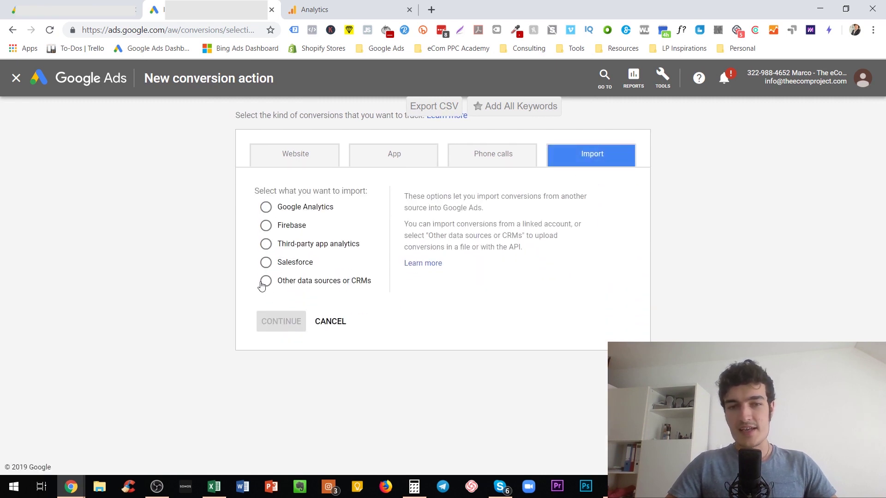
click(266, 208)
click(272, 322)
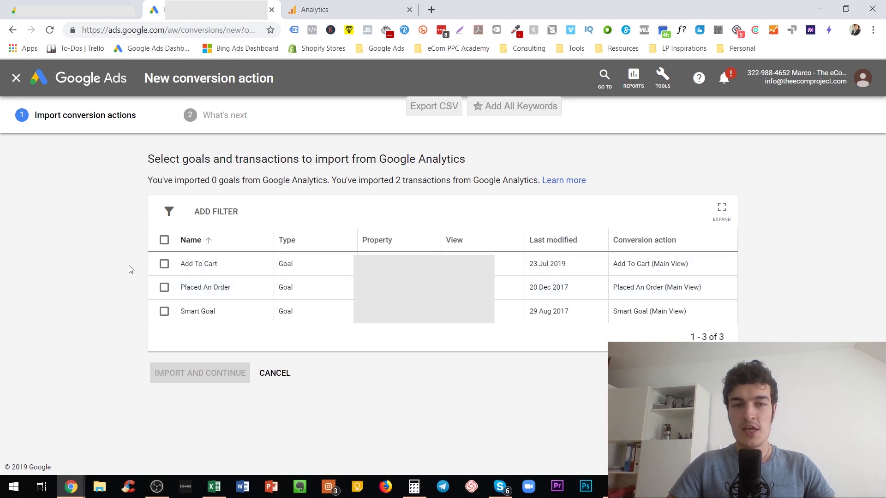
click(163, 271)
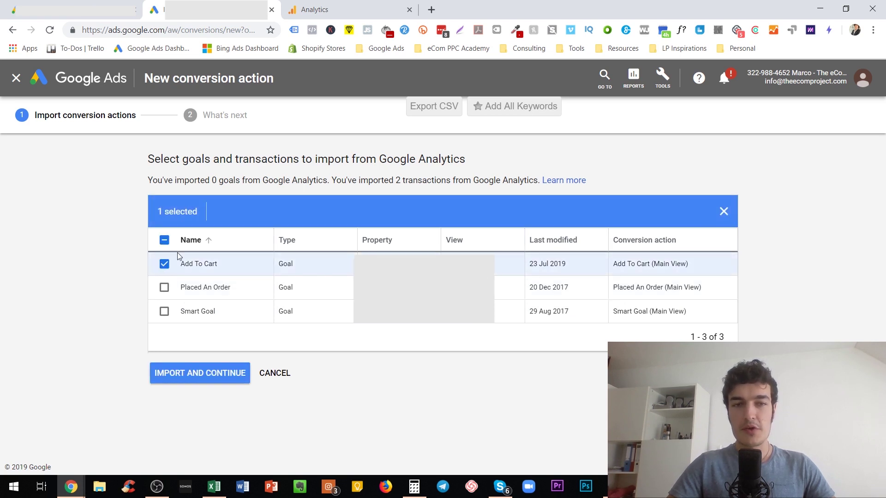
click(188, 375)
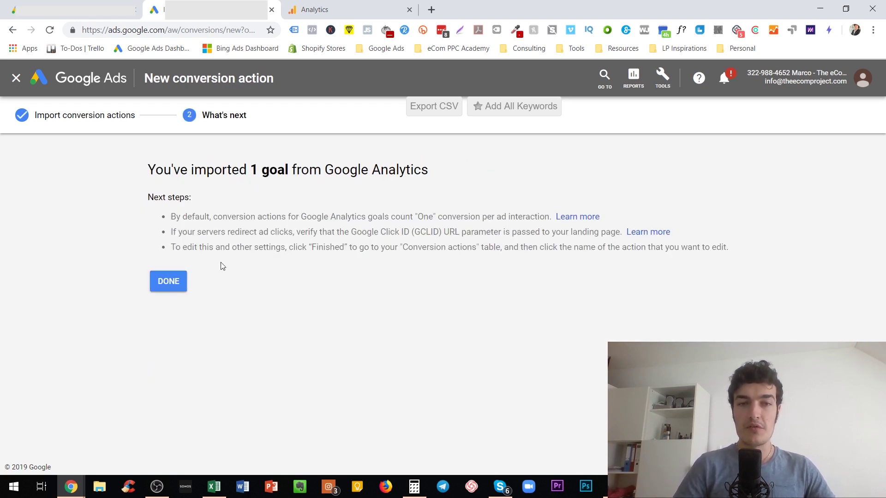
click(181, 276)
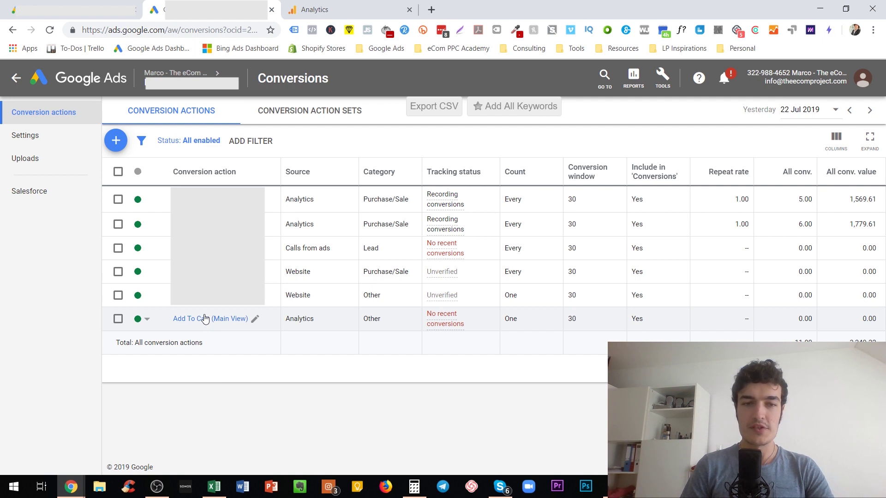
- Open the Add To Cart (Main View) settings and its Include in 'Conversions' option
click(204, 319)
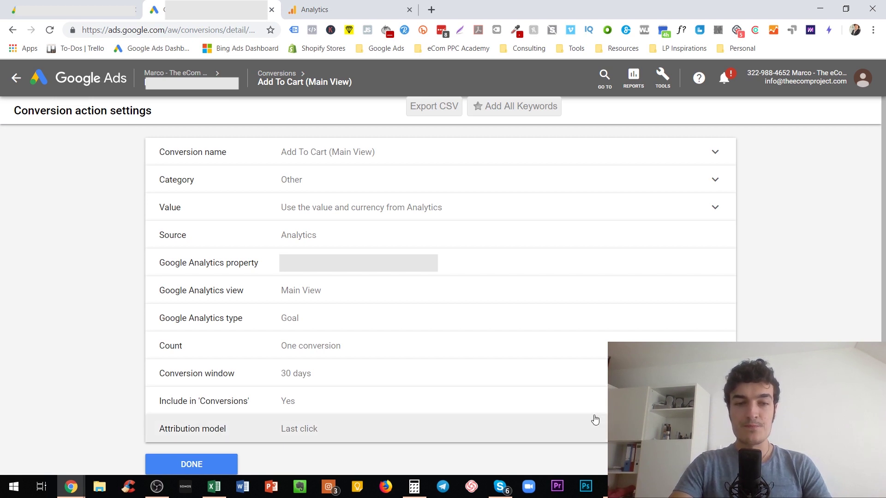
click(535, 401)
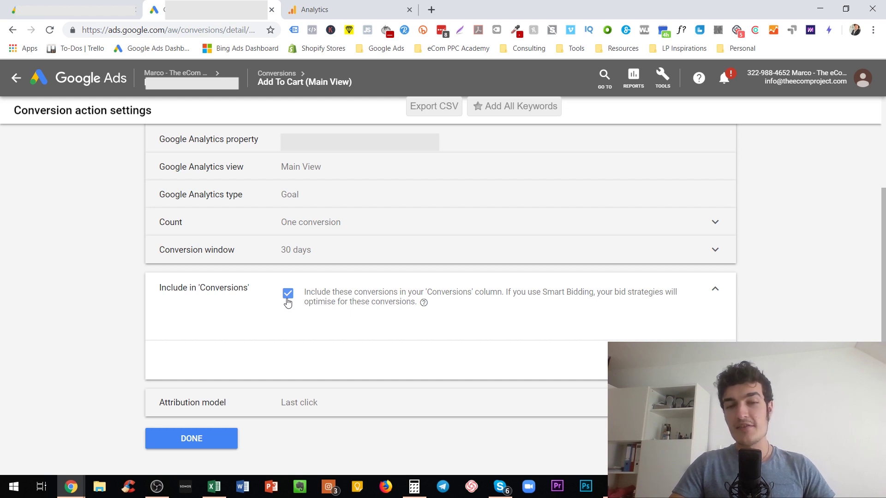
- Untick Include in 'Conversions' for Add To Cart, reviewing the Smart Bidding warning
click(287, 295)
drag(300, 341, 541, 340)
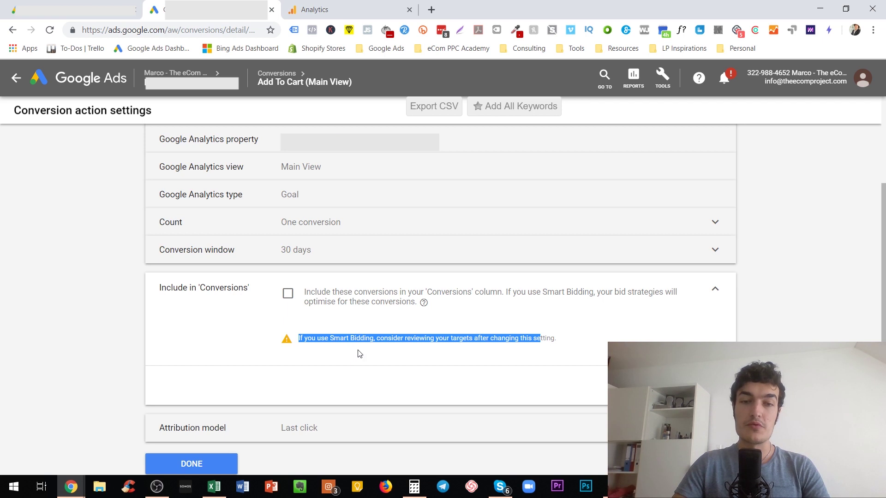
click(372, 353)
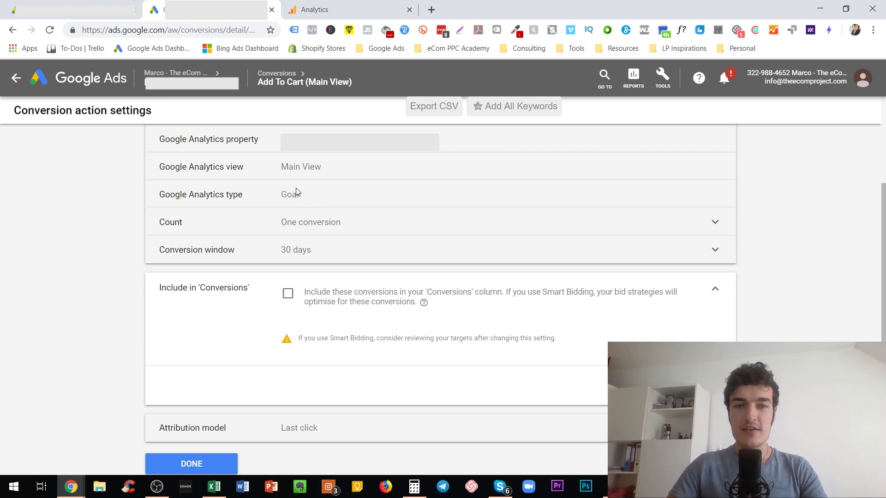
click(311, 222)
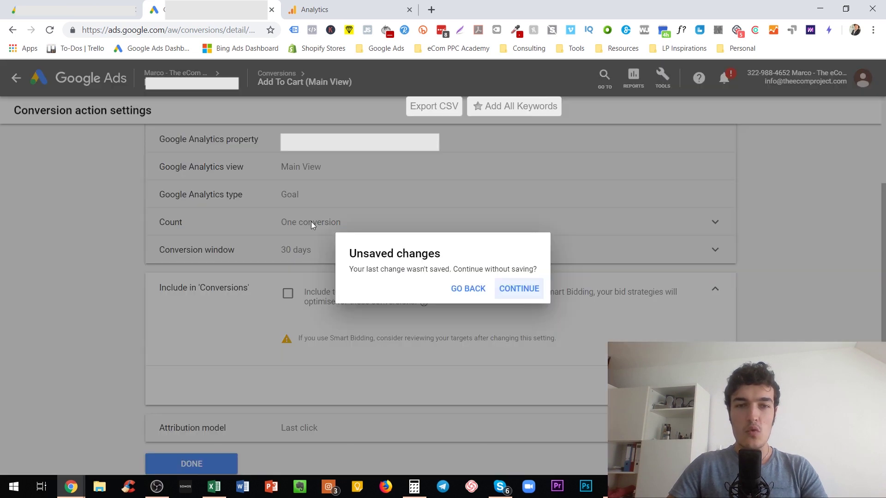
- Keep the unsaved change, leave Count at One, and save with Include in 'Conversions' set to No
click(480, 296)
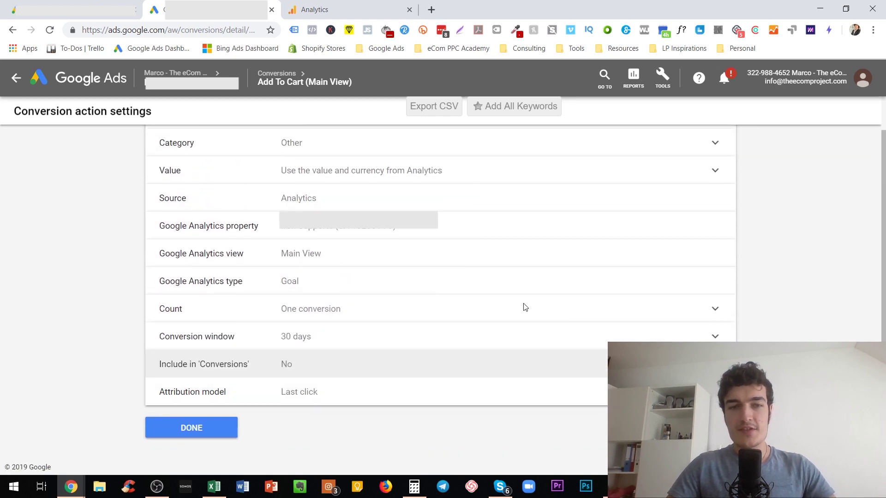
click(377, 311)
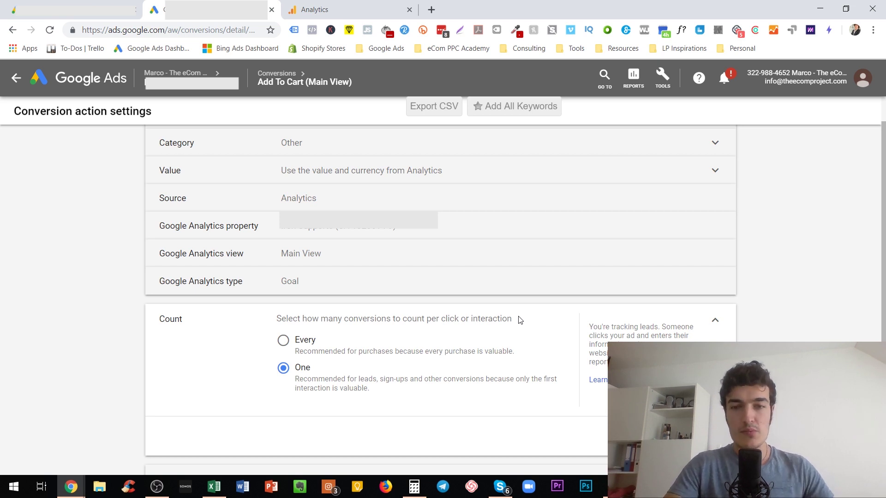
click(586, 279)
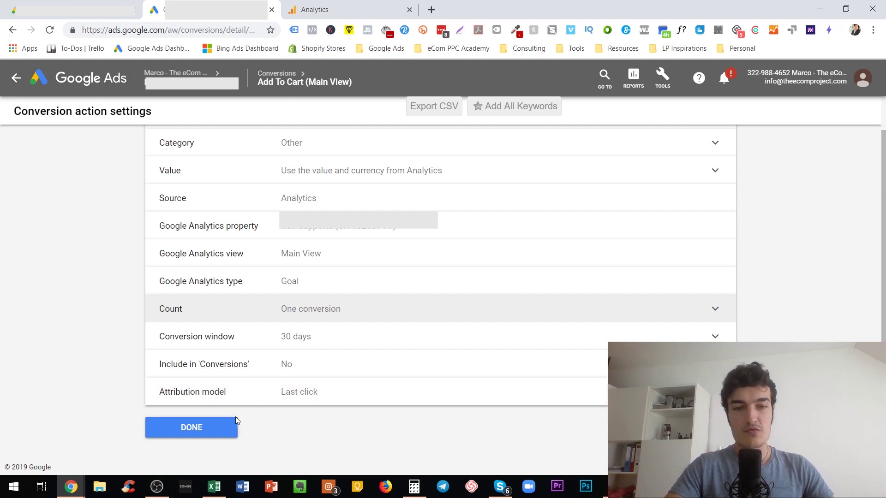
click(214, 427)
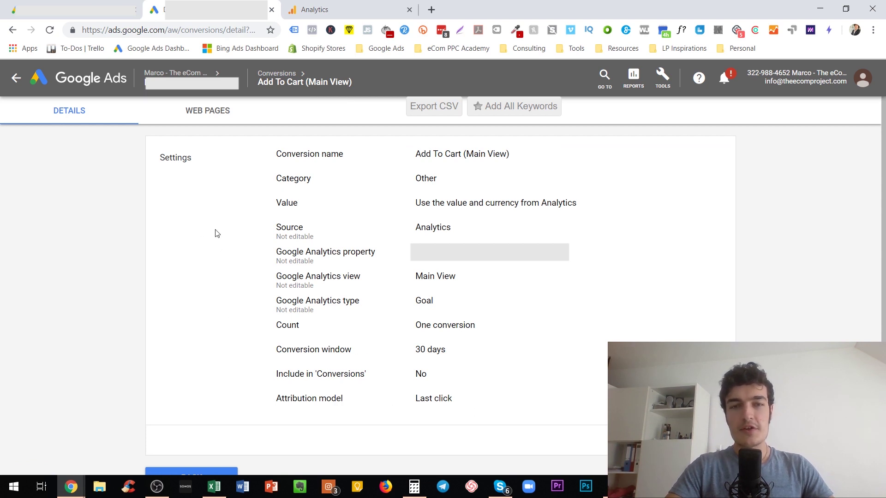
click(93, 3)
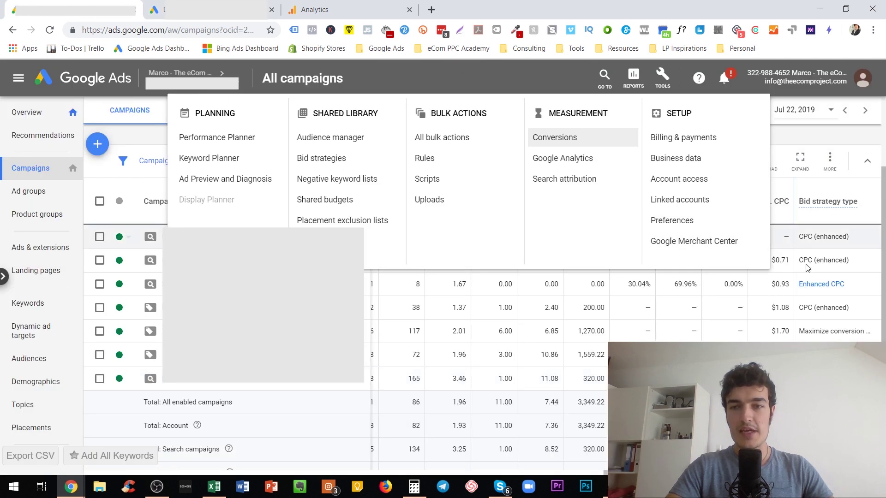
- Open Modify columns for the campaigns table and expand the Conversions column group
click(806, 268)
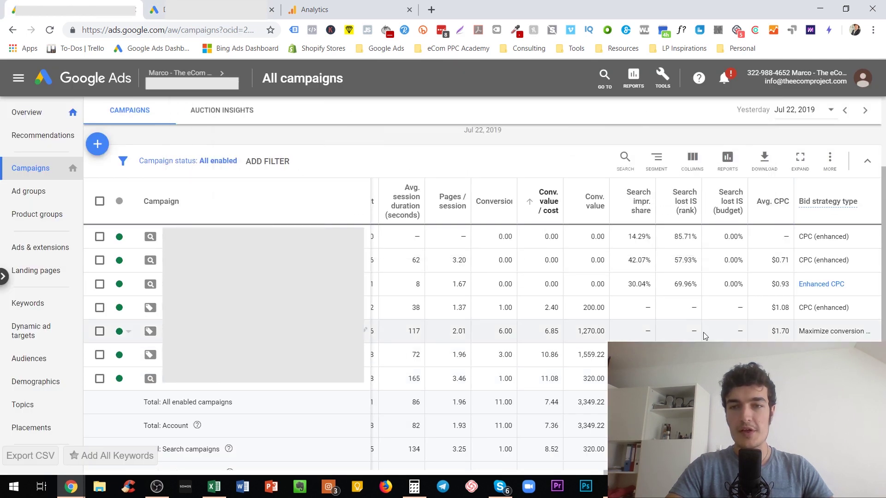
click(691, 162)
click(691, 191)
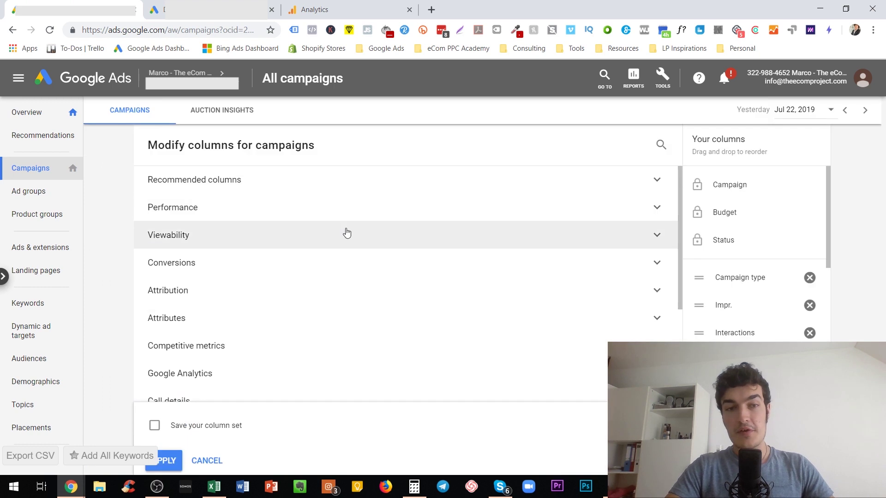
click(209, 268)
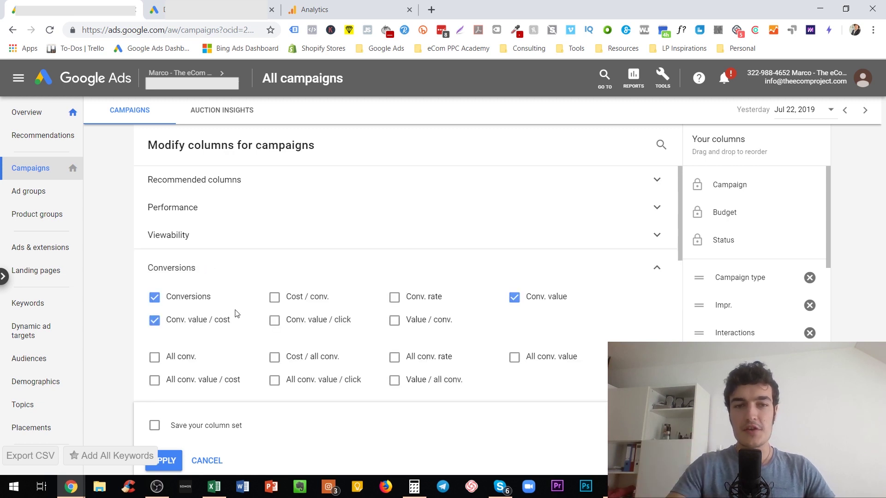
- Expand the Custom columns section and start a new custom column
mouse_move(164, 362)
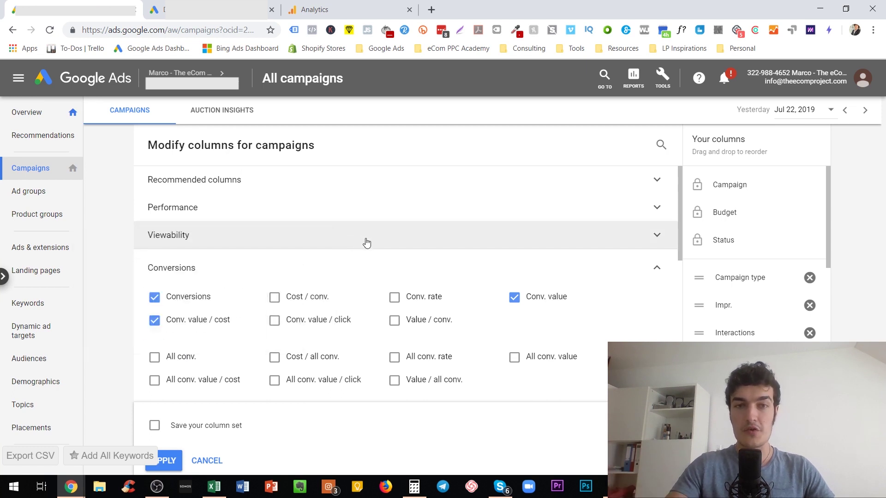
scroll(321, 283, down, 5)
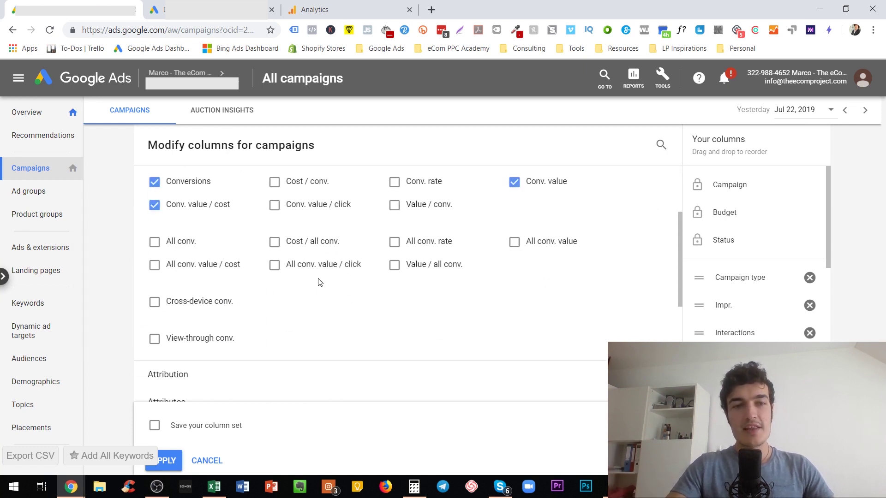
scroll(318, 282, down, 4)
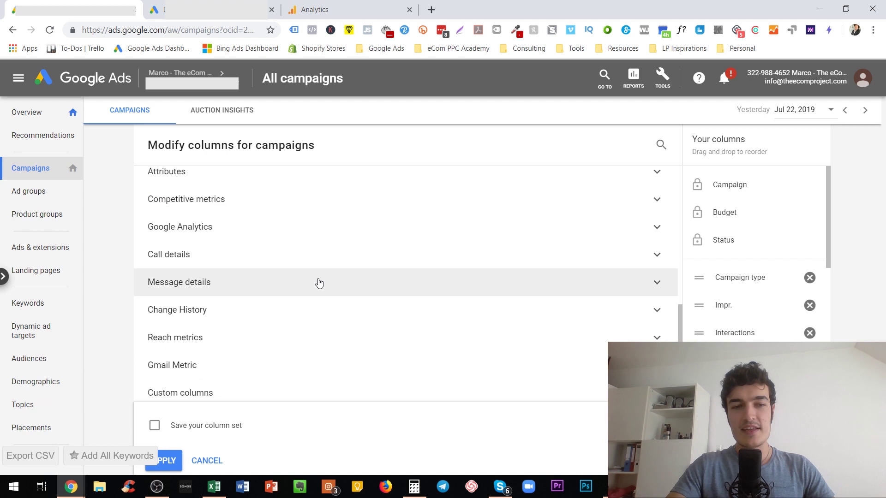
click(251, 387)
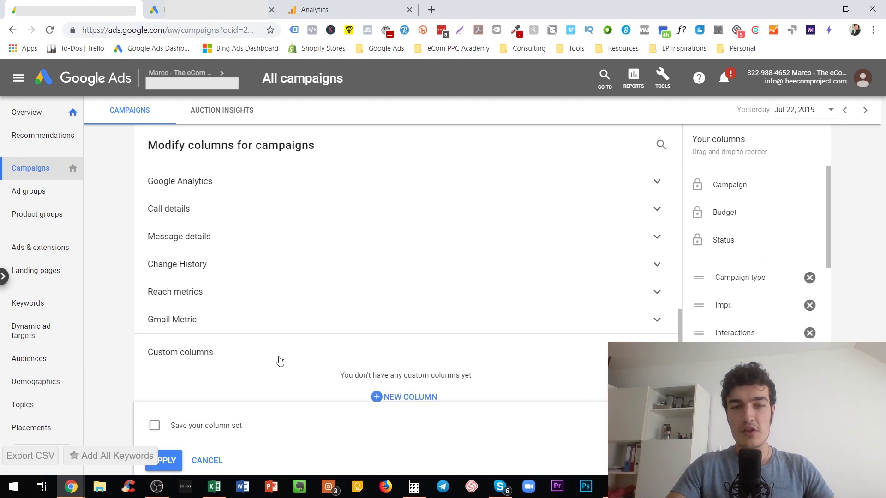
click(391, 397)
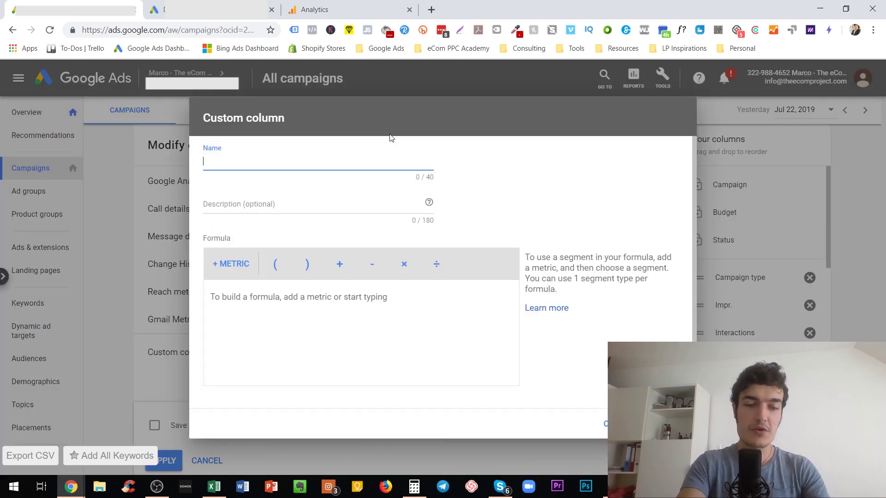
- Name the custom column ATC and insert the Conversions metric into its formula
text(ATC)
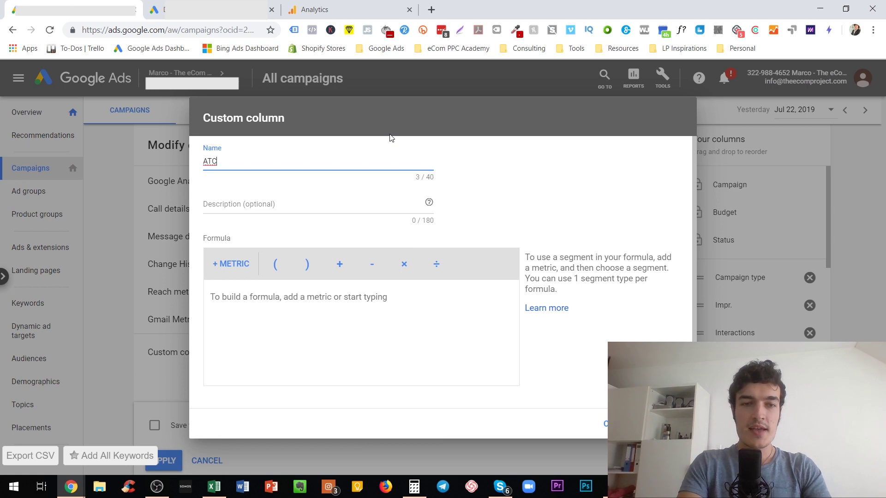
key(Tab)
key(Tab)
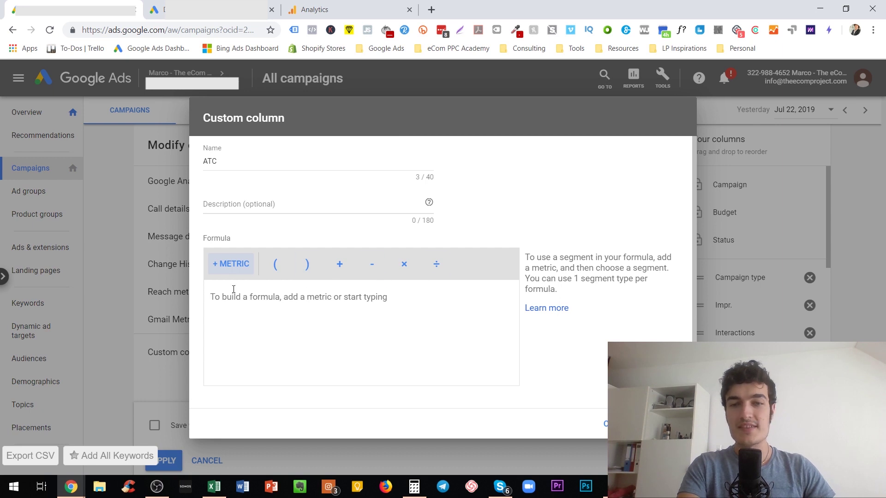
click(236, 305)
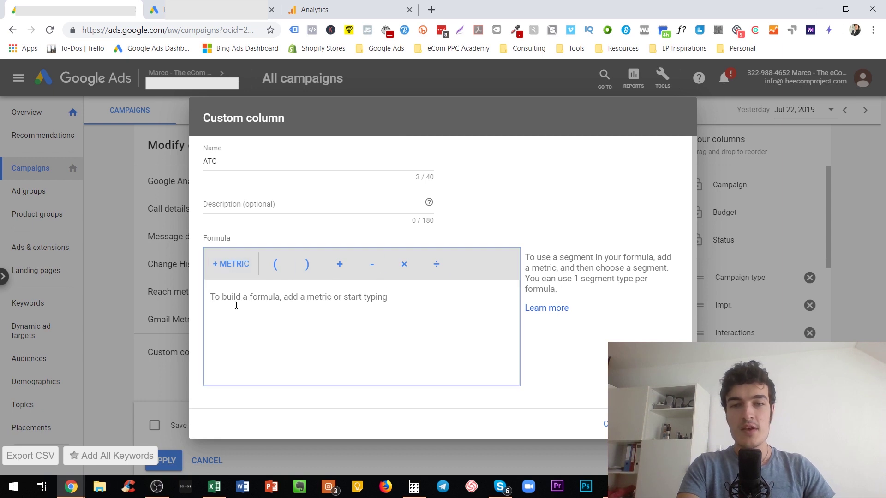
click(231, 273)
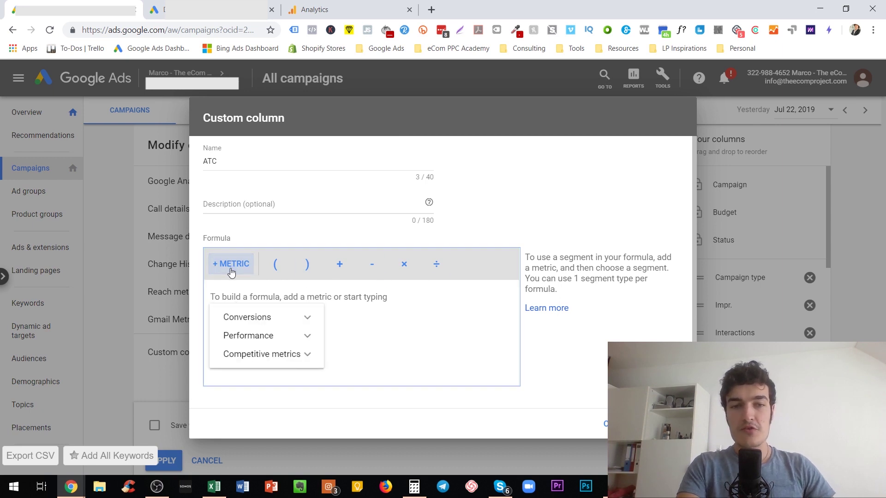
click(308, 319)
scroll(307, 319, down, 2)
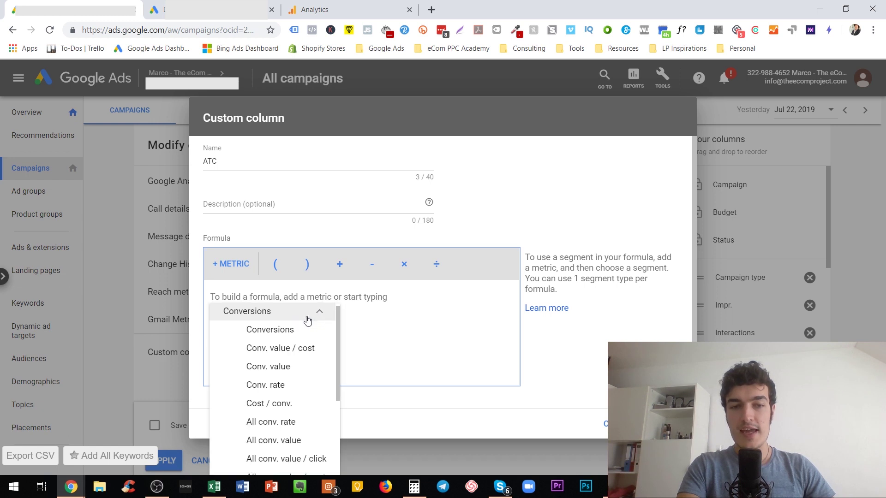
scroll(307, 320, up, 1)
scroll(308, 319, up, 2)
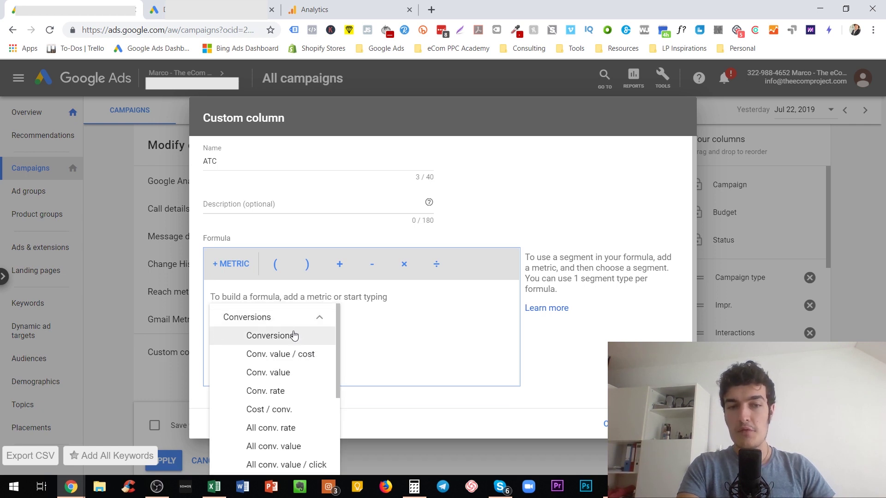
click(295, 333)
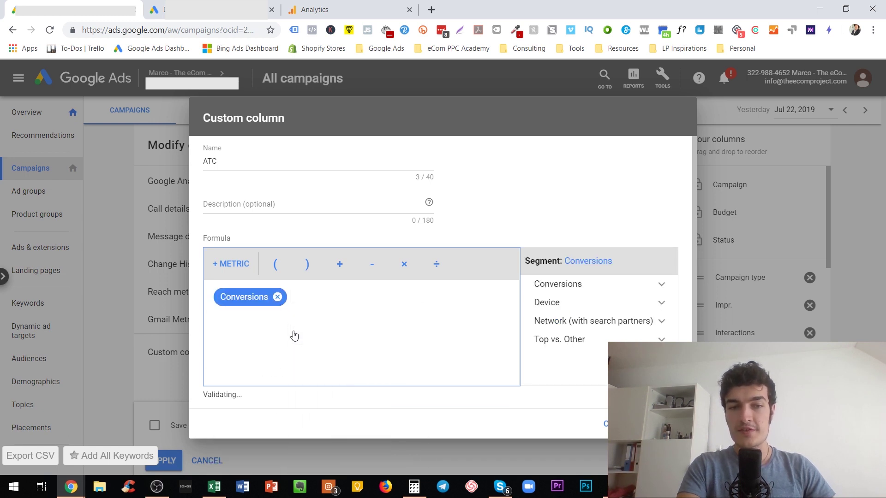
- Segment Conversions by conversion action Add To Cart (Main View) and save the ATC column
click(607, 291)
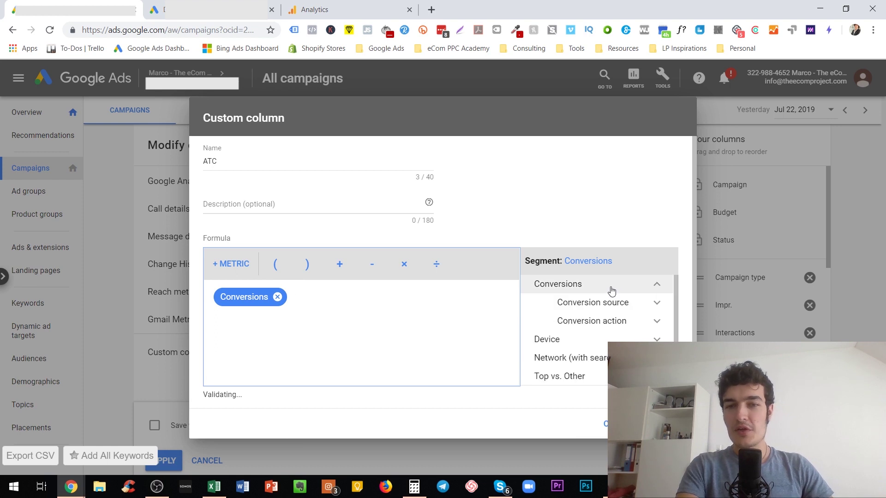
click(625, 307)
scroll(624, 307, down, 2)
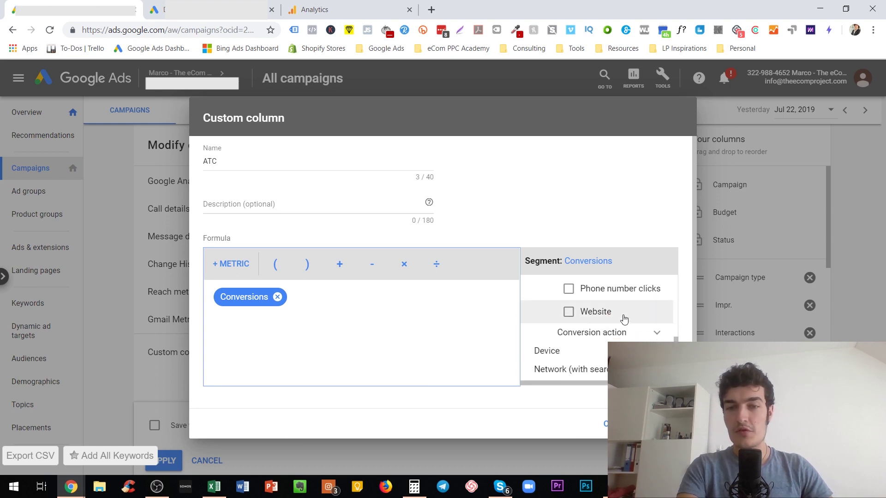
click(621, 332)
scroll(620, 336, down, 1)
scroll(621, 336, down, 2)
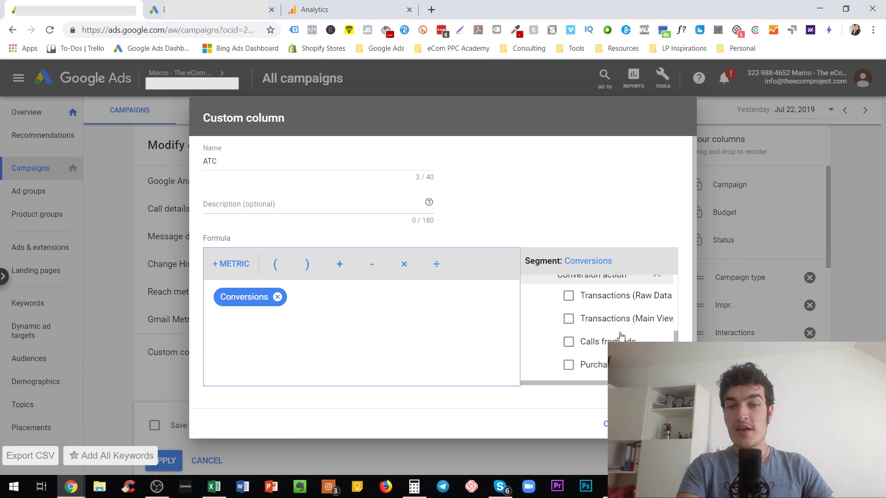
scroll(620, 339, down, 1)
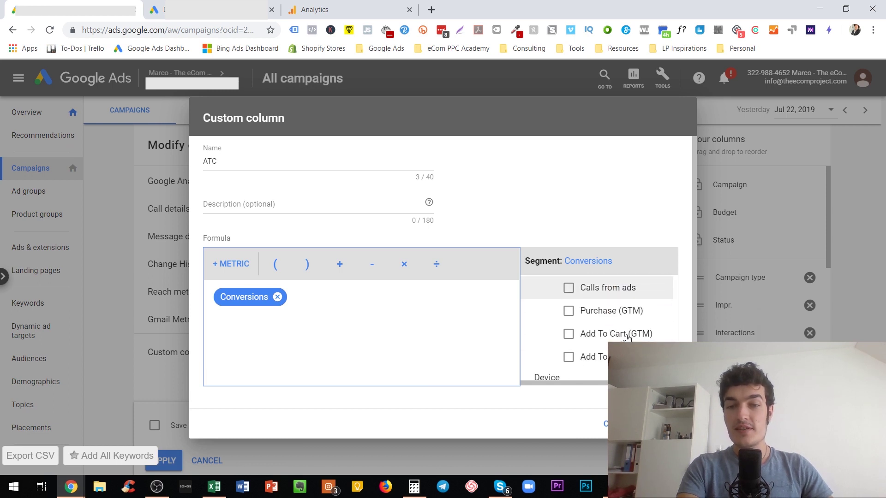
click(603, 355)
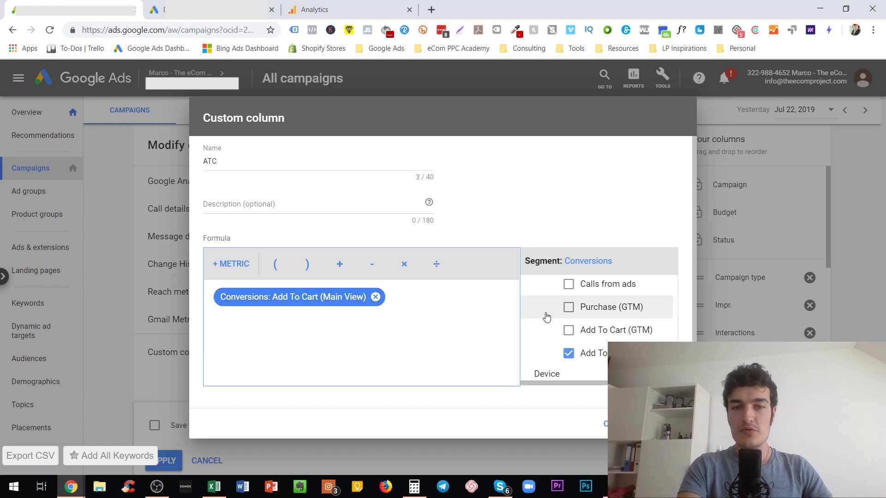
click(217, 276)
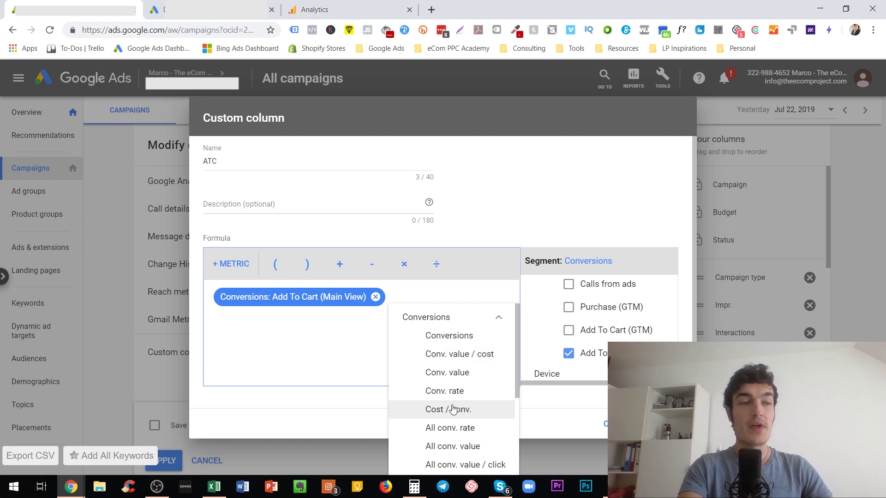
click(358, 367)
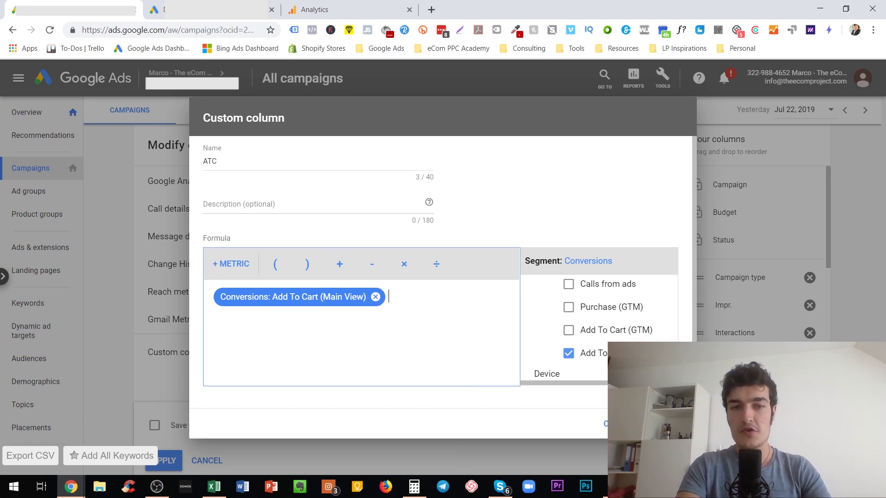
click(655, 424)
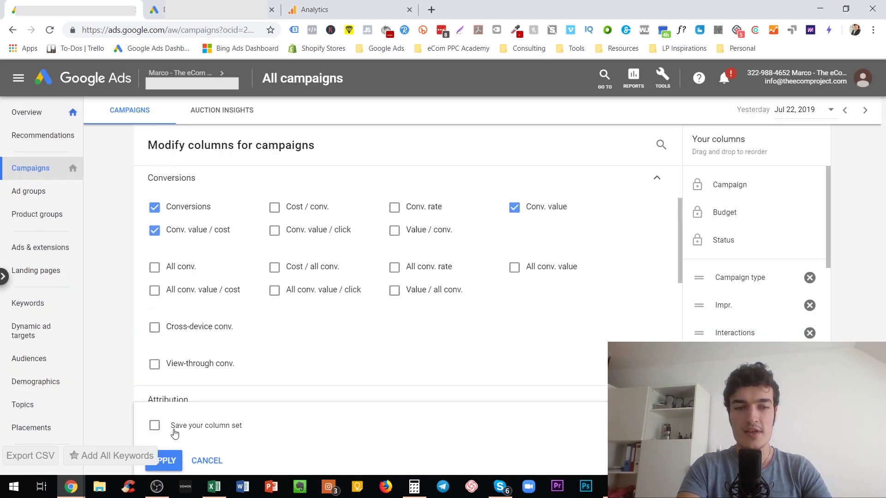
- Apply the column changes and check the campaigns table
click(173, 461)
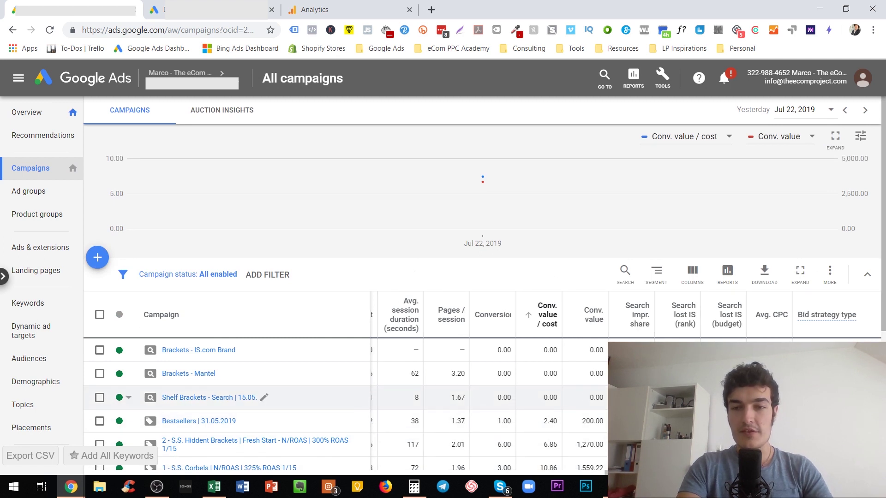
scroll(405, 397, left, 10)
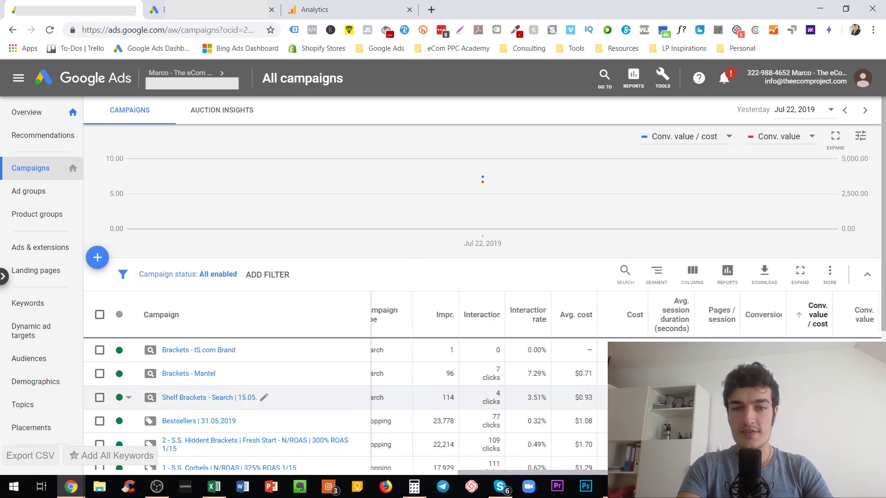
scroll(406, 397, right, 10)
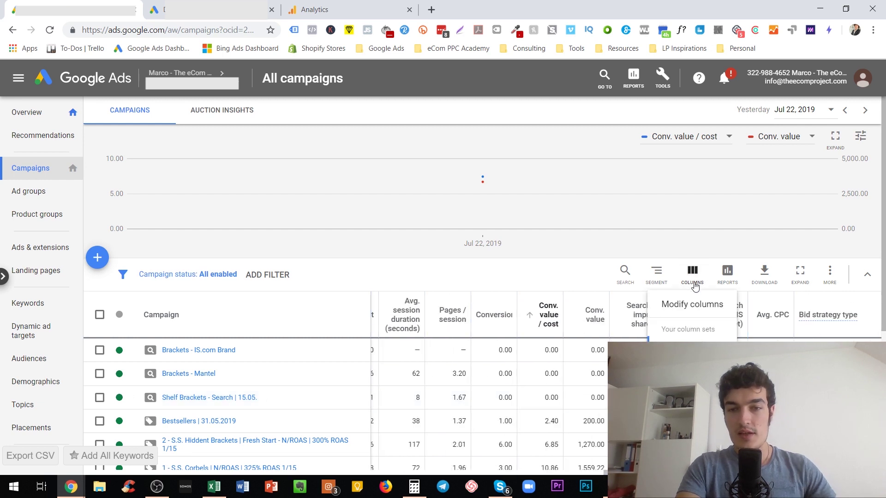
- Tick the ATC custom column in Modify columns and apply it to the campaigns table
click(693, 276)
scroll(280, 325, down, 3)
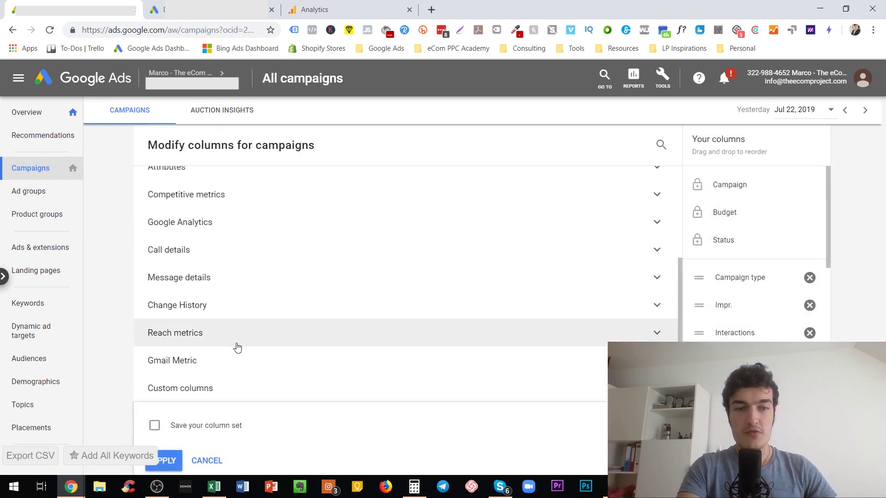
scroll(235, 360, up, 1)
click(242, 388)
scroll(233, 368, down, 3)
click(233, 386)
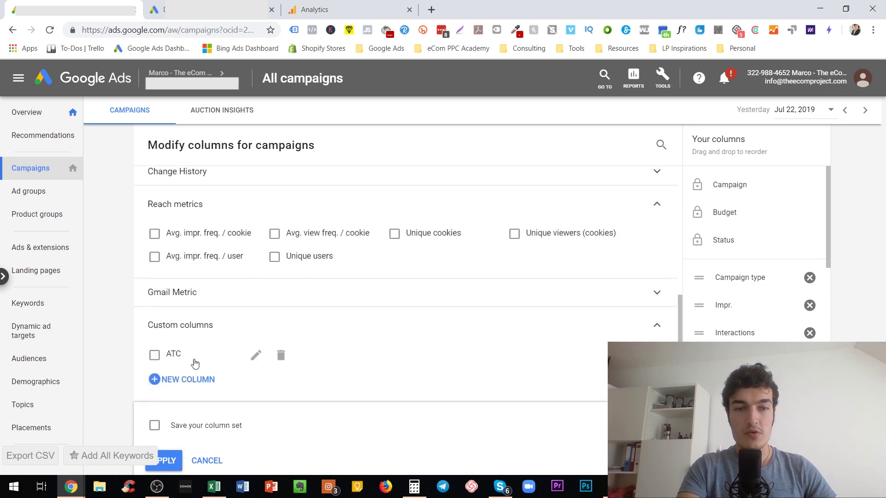
click(171, 355)
click(164, 460)
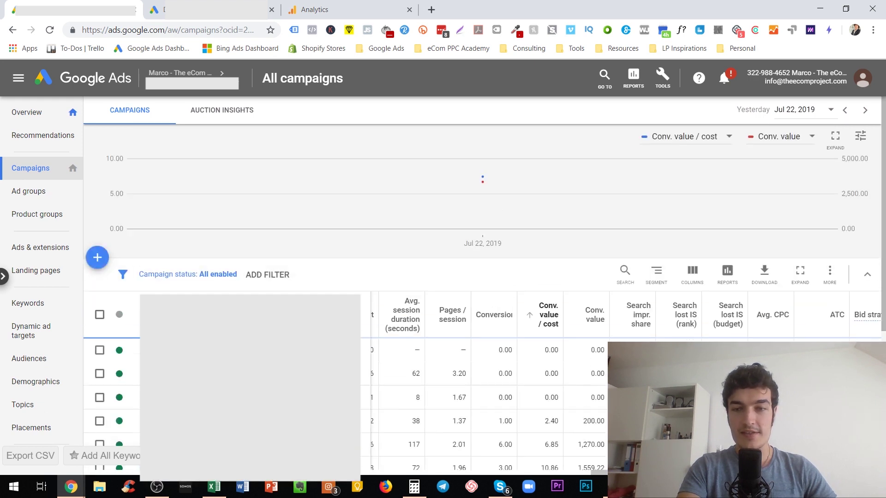